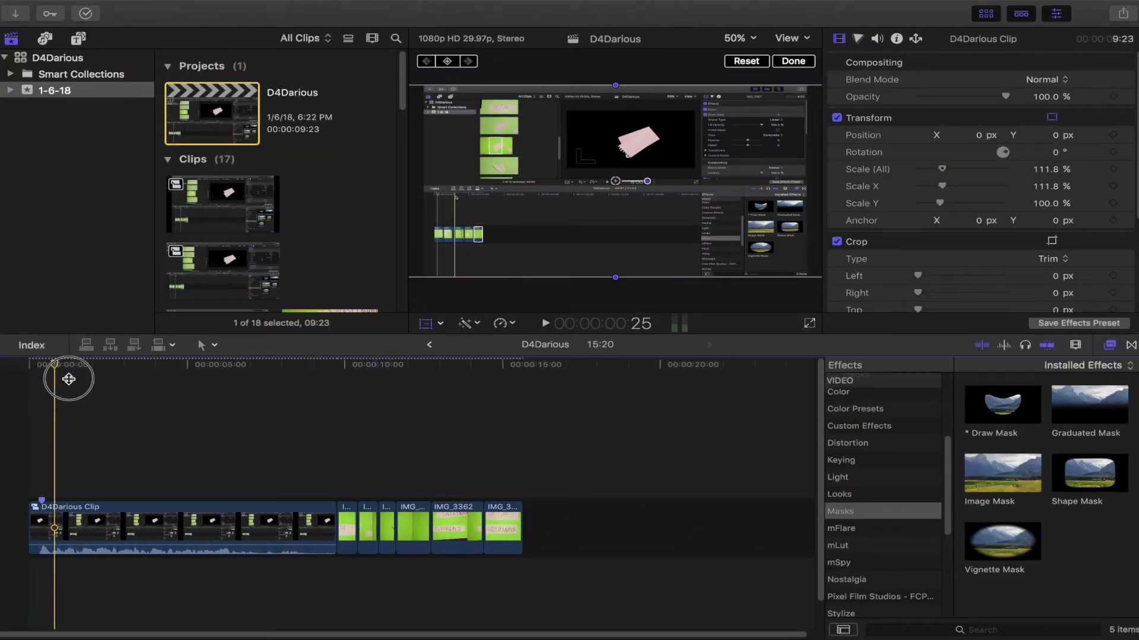
- Scrub through the vlog clip, then select IMG_3364 to show its Draw Mask and Keyer
click(90, 368)
mouse_move(98, 369)
mouse_down()
mouse_move(17, 402)
mouse_move(310, 386)
mouse_up()
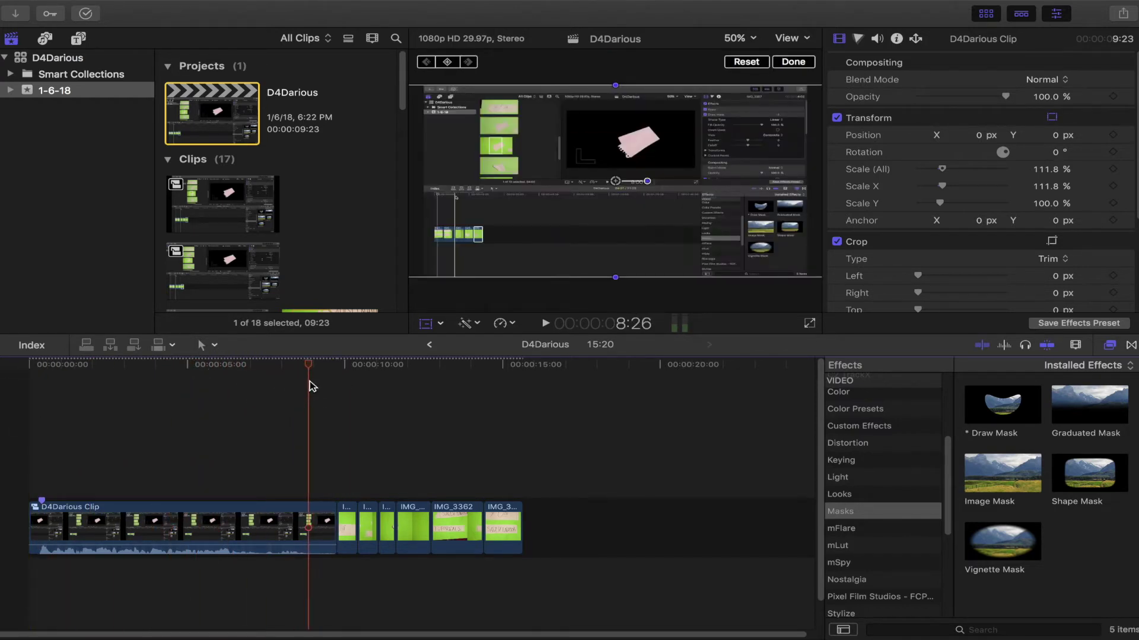
click(349, 532)
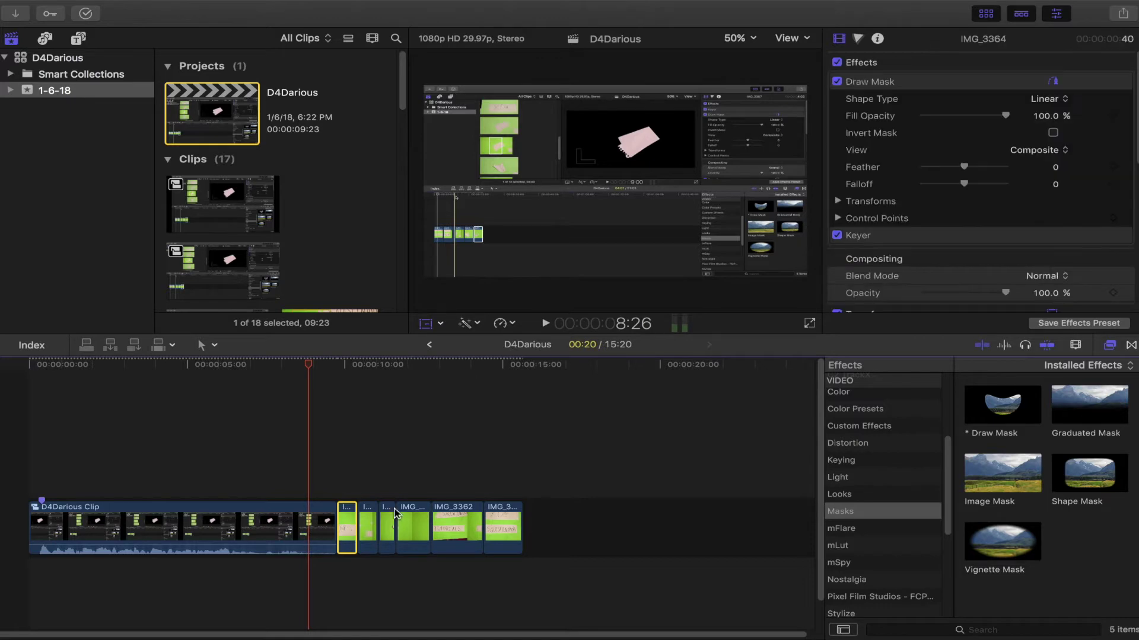
- Paste a copy of the YO!!! note clip at the timeline end and select it
click(522, 451)
key(super+v)
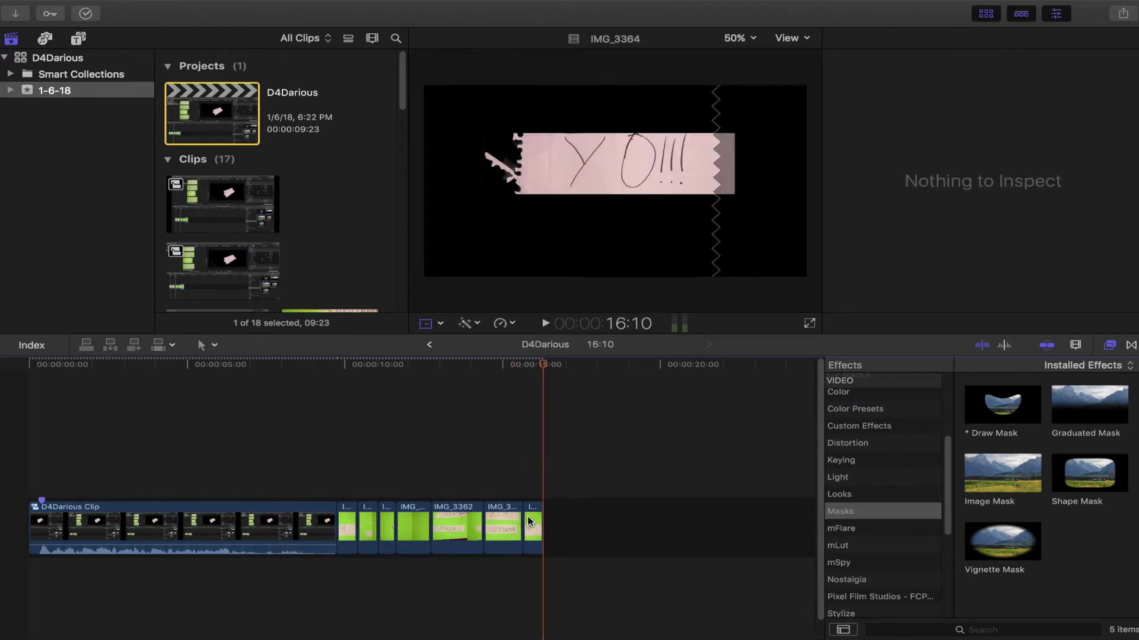
click(526, 530)
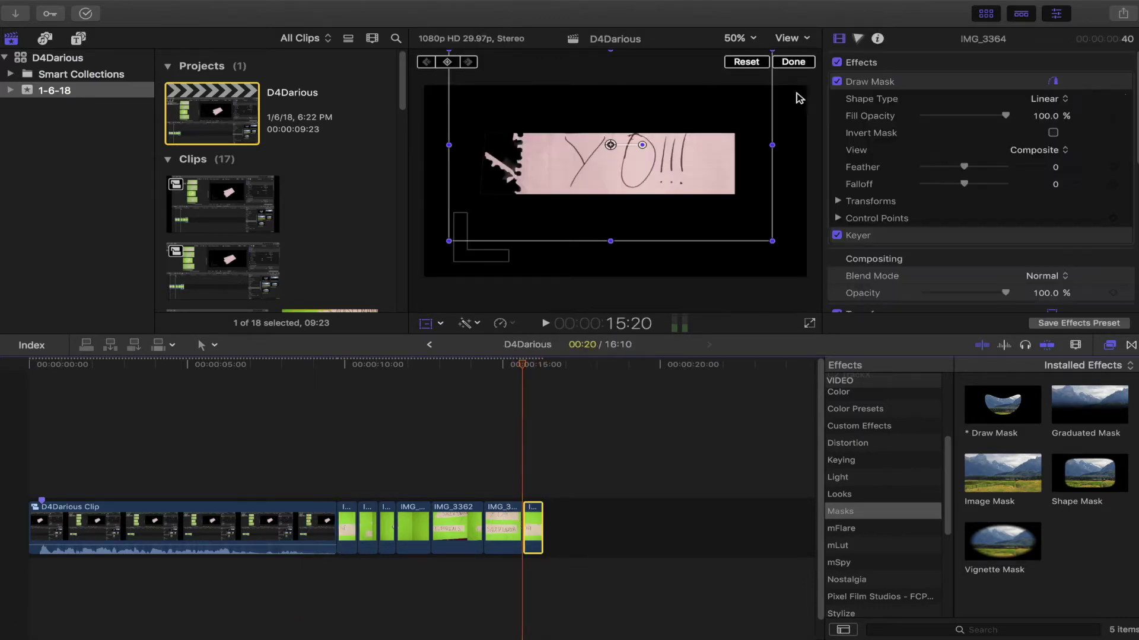
- Remove the Draw Mask and Keyer from the copy, then play it back to check
click(887, 83)
key(Delete)
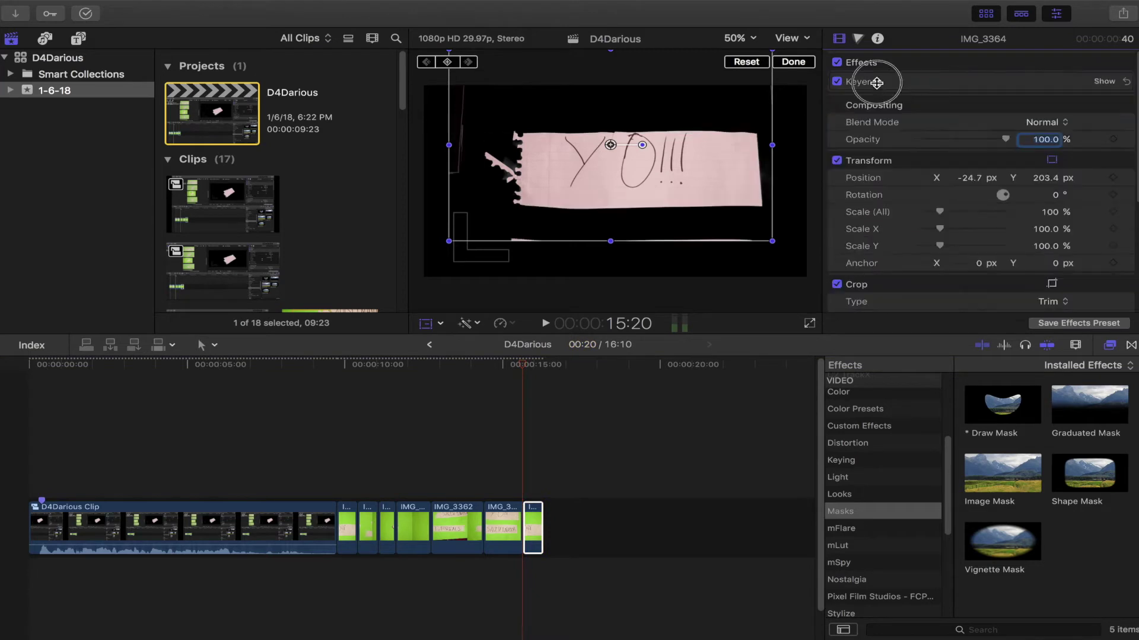
click(879, 85)
key(Delete)
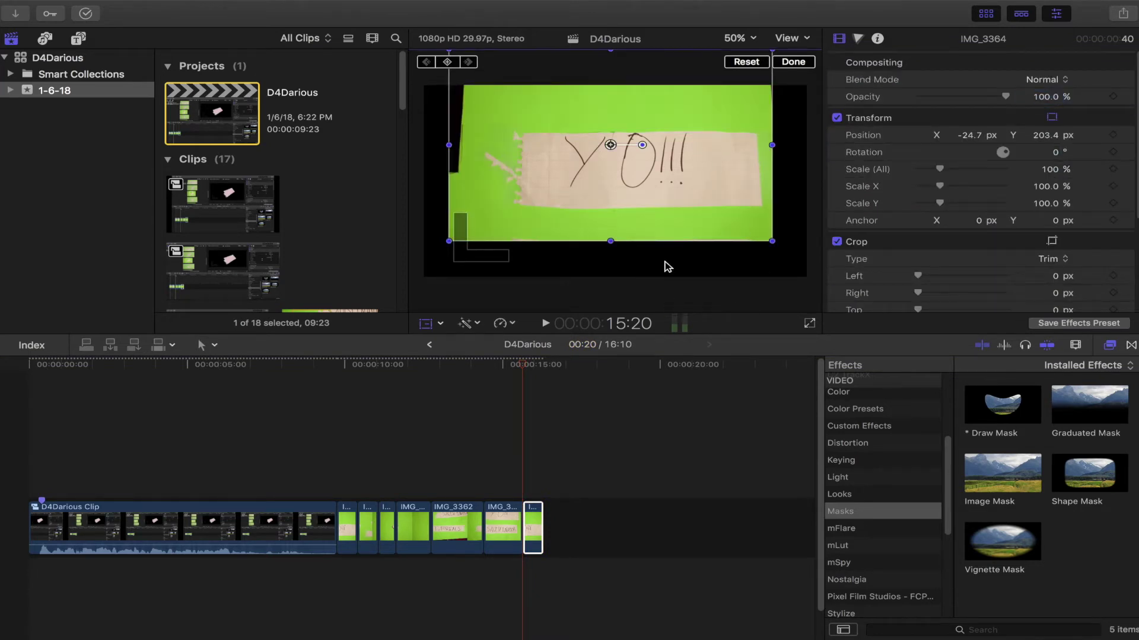
click(527, 473)
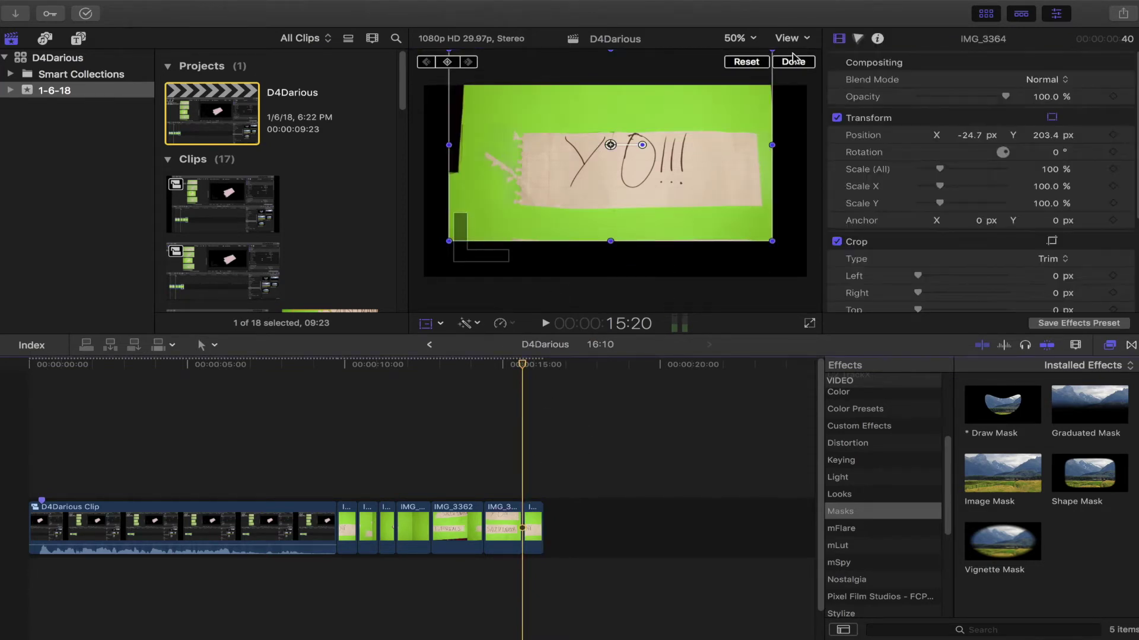
click(792, 60)
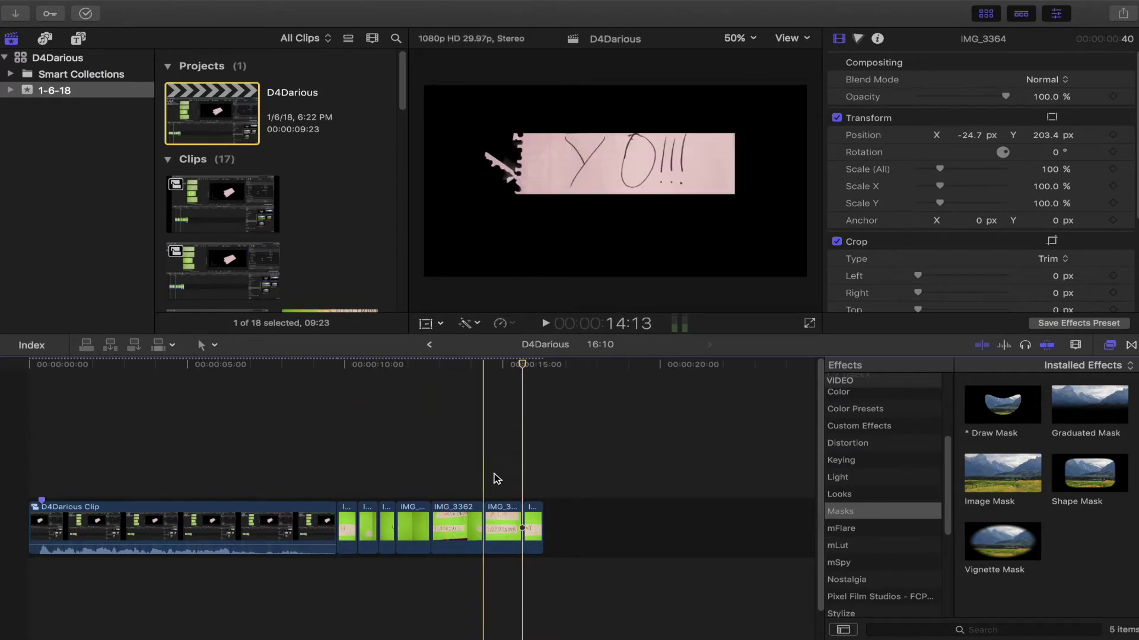
key(space)
key(space)
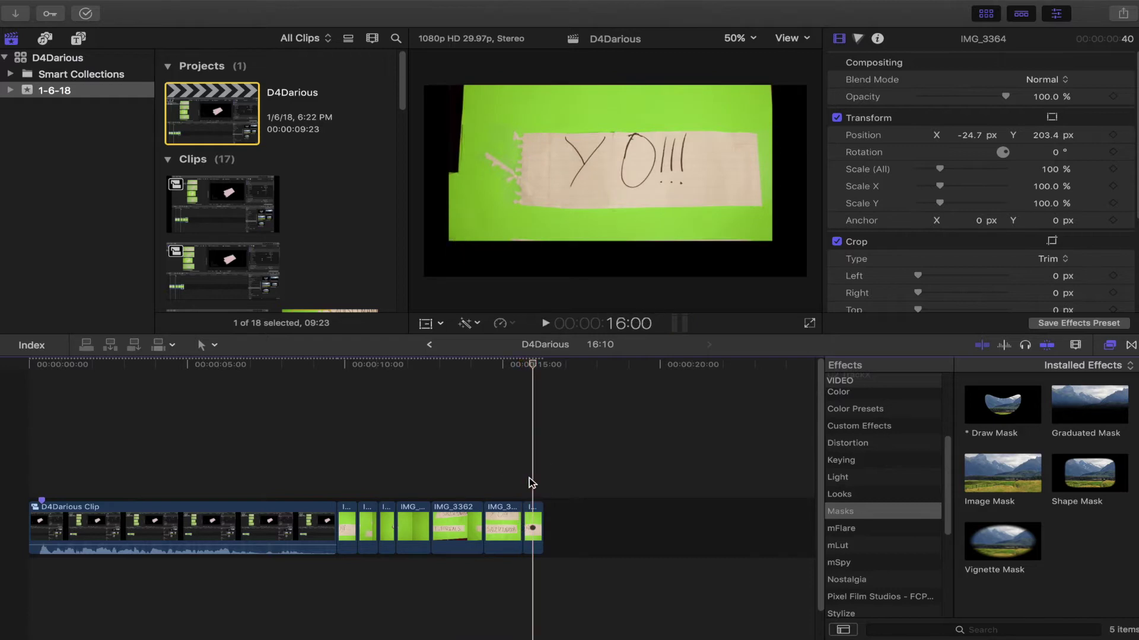
key(c)
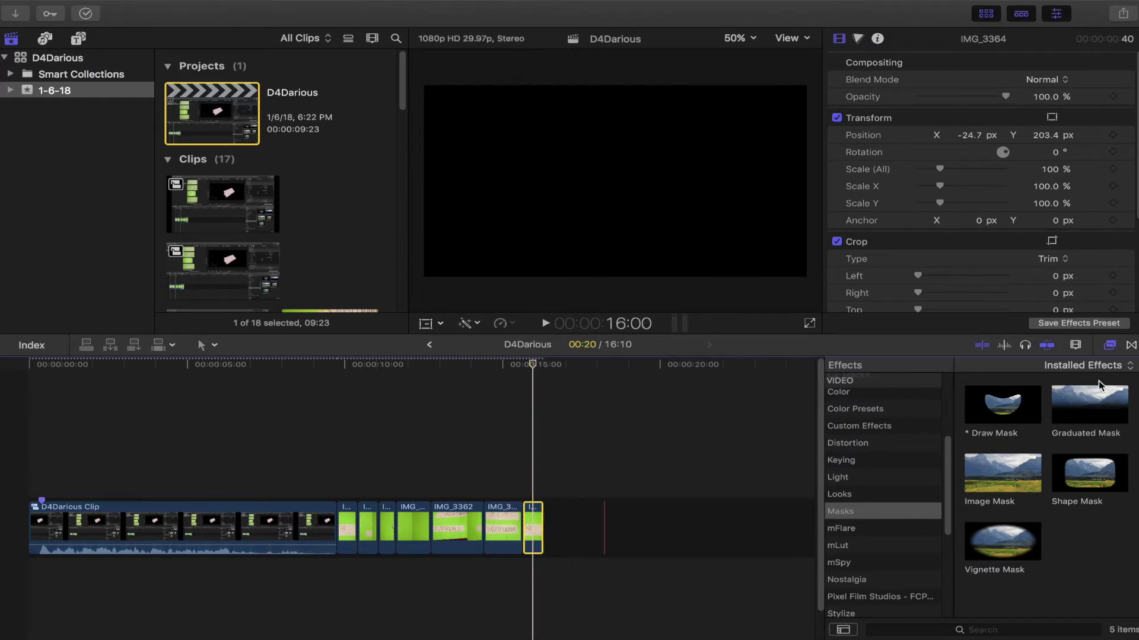
scroll(912, 484, down, 1)
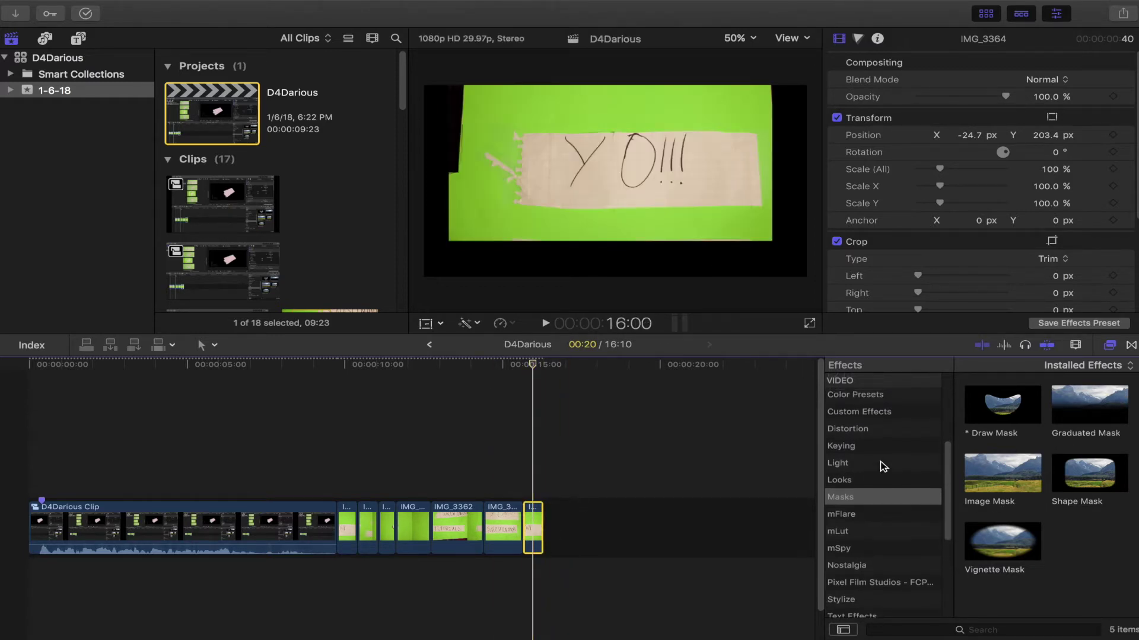
- Apply the Keying browser's Keyer to the closing IMG_3364 clip, then start dragging in Draw Mask
click(847, 450)
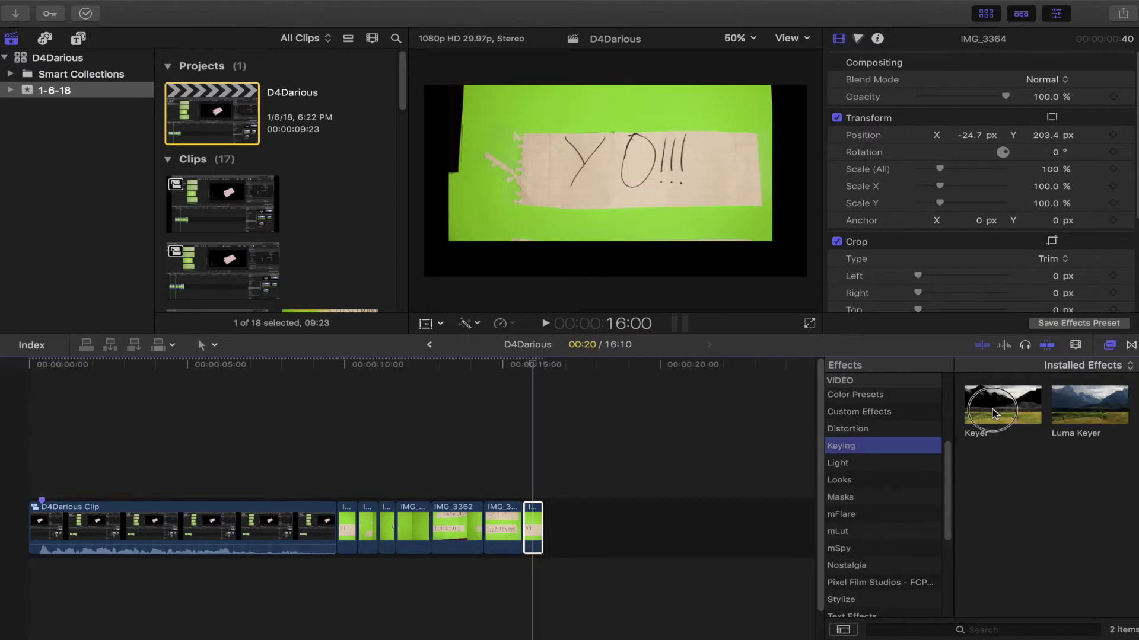
drag(997, 412, 534, 515)
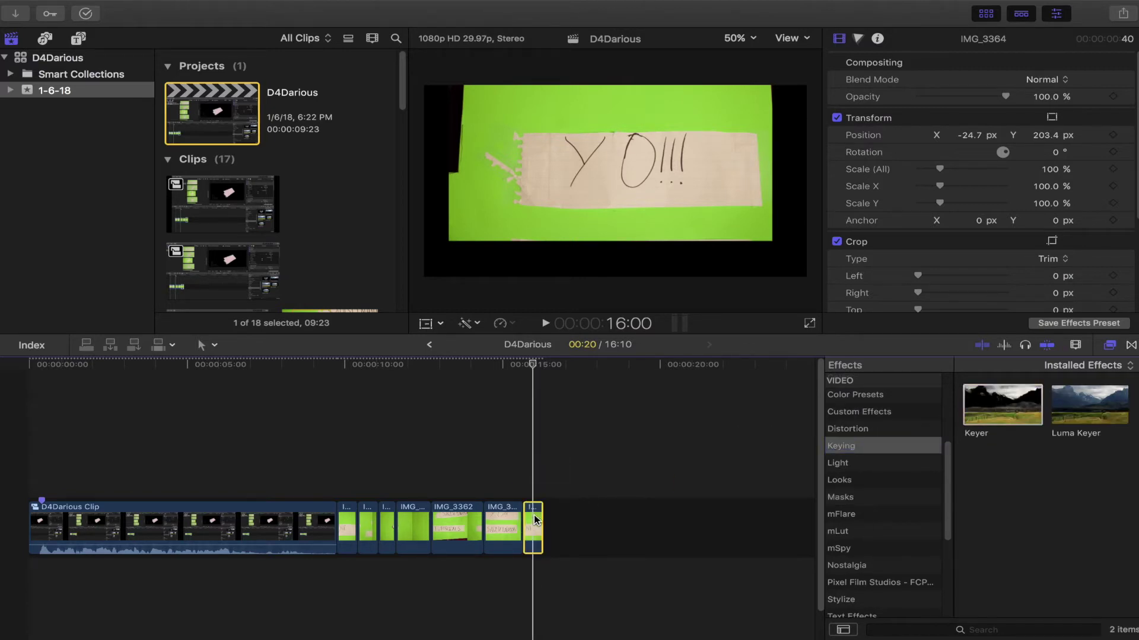
click(533, 538)
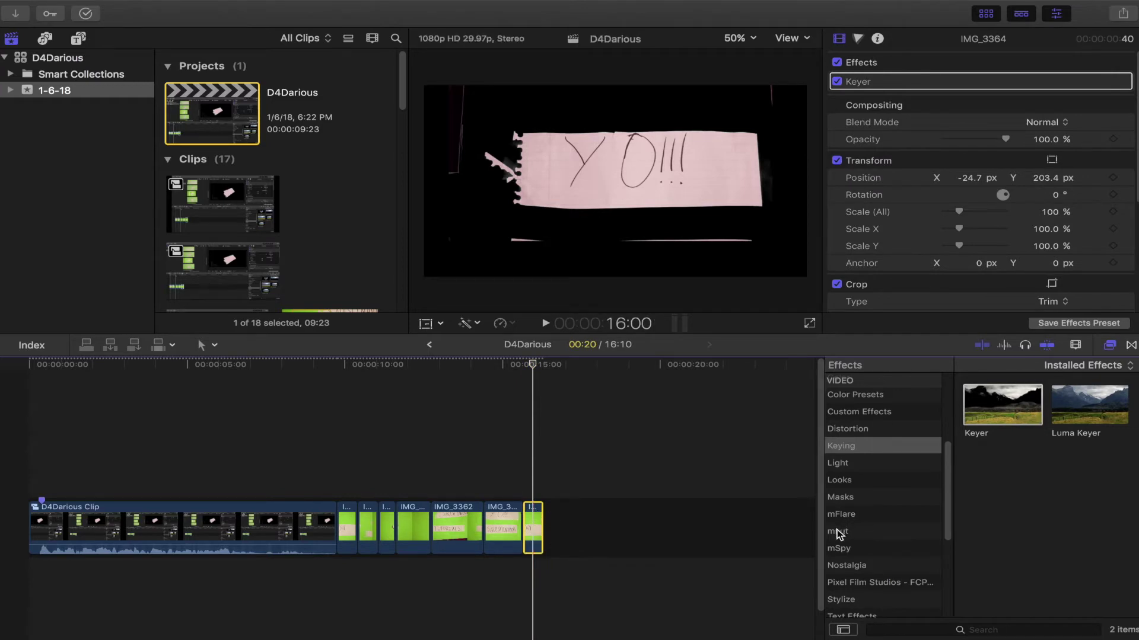
click(852, 495)
drag(1001, 405, 531, 524)
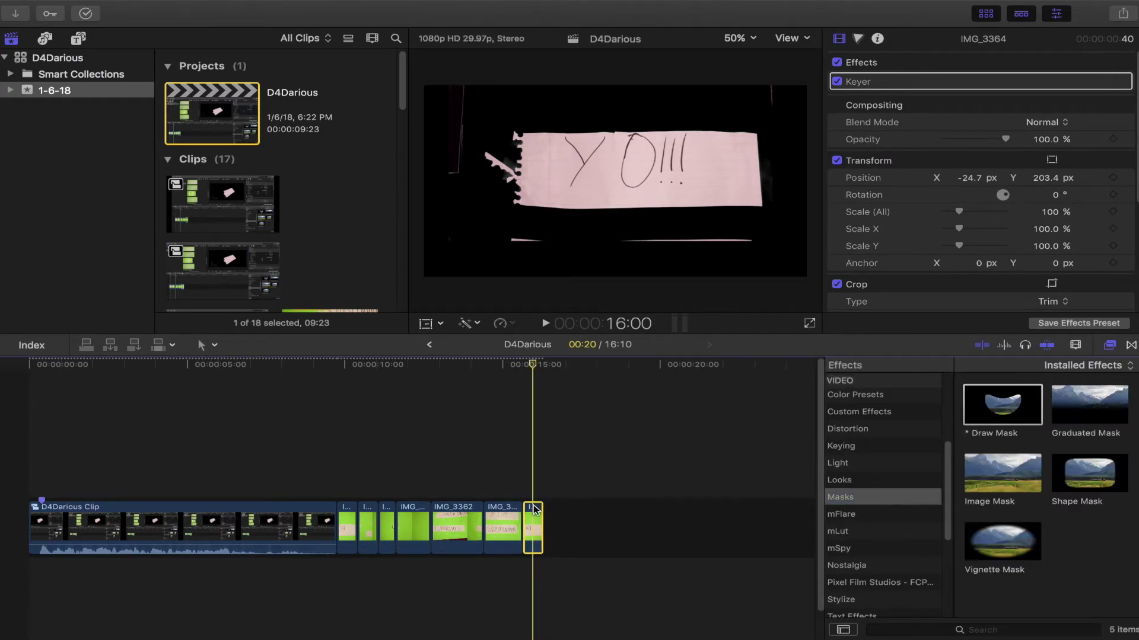
- Apply Draw Mask to the last clip, placing four points around the YO!!! note and closing the shape
mouse_move(1001, 405)
mouse_down()
mouse_move(554, 540)
mouse_move(533, 530)
mouse_up()
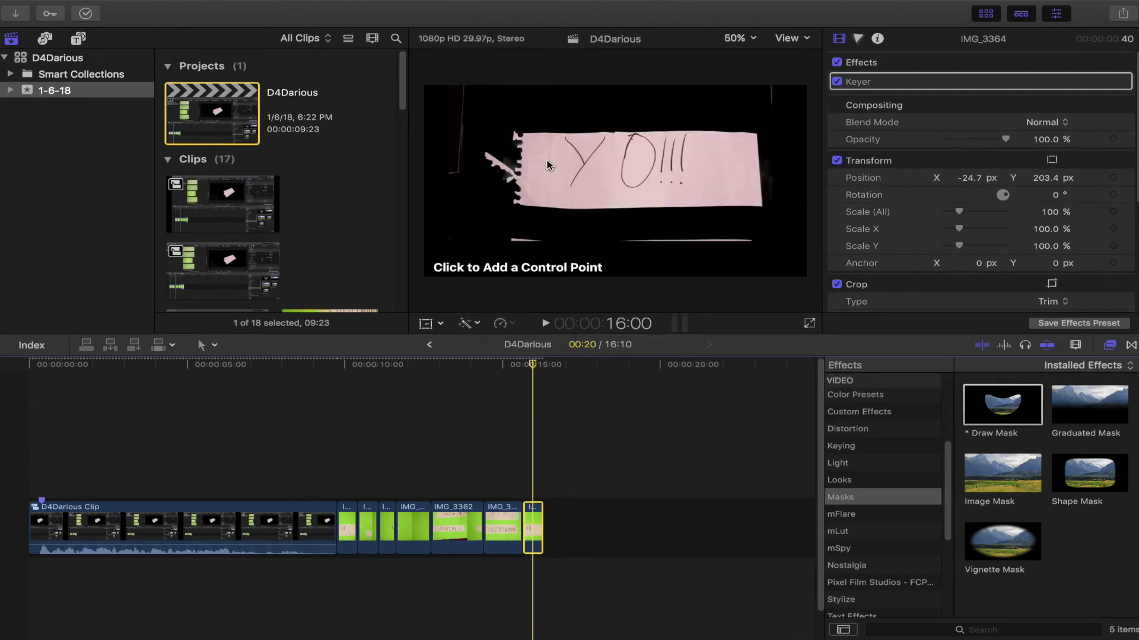
click(481, 120)
click(482, 214)
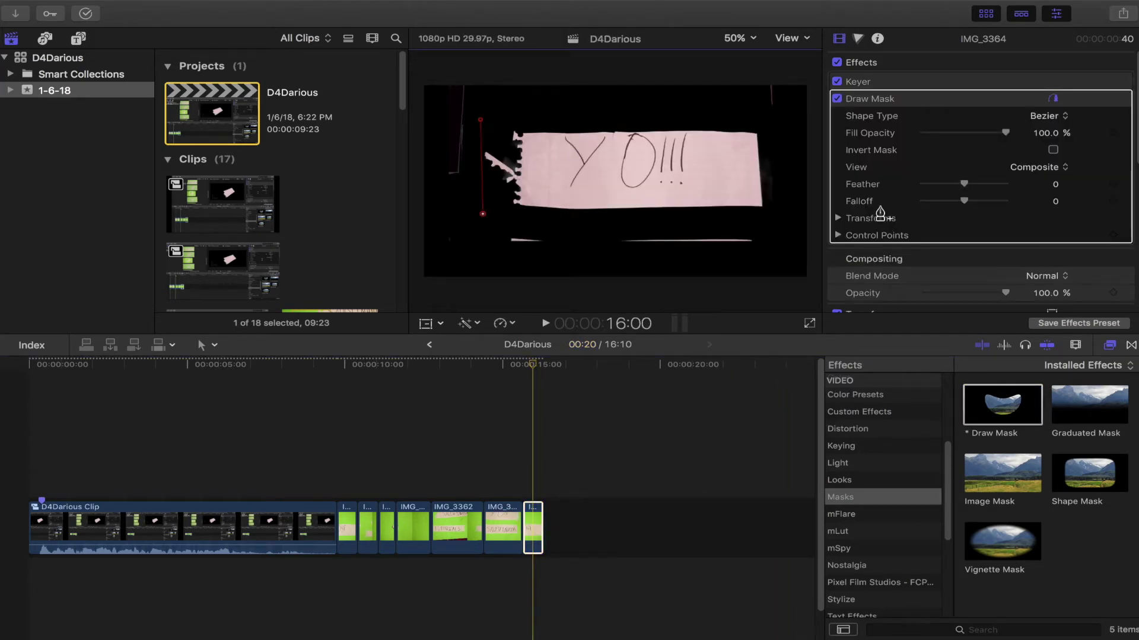
click(771, 221)
click(759, 109)
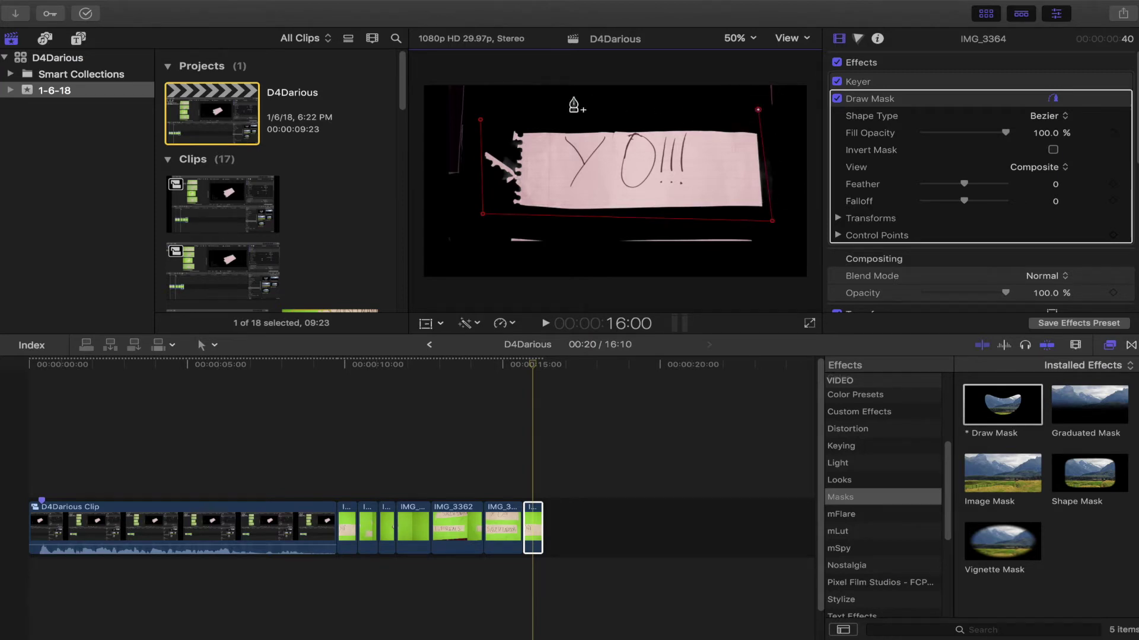
click(480, 120)
- Reselect the last clip and its Draw Mask to show the mask outline
click(902, 80)
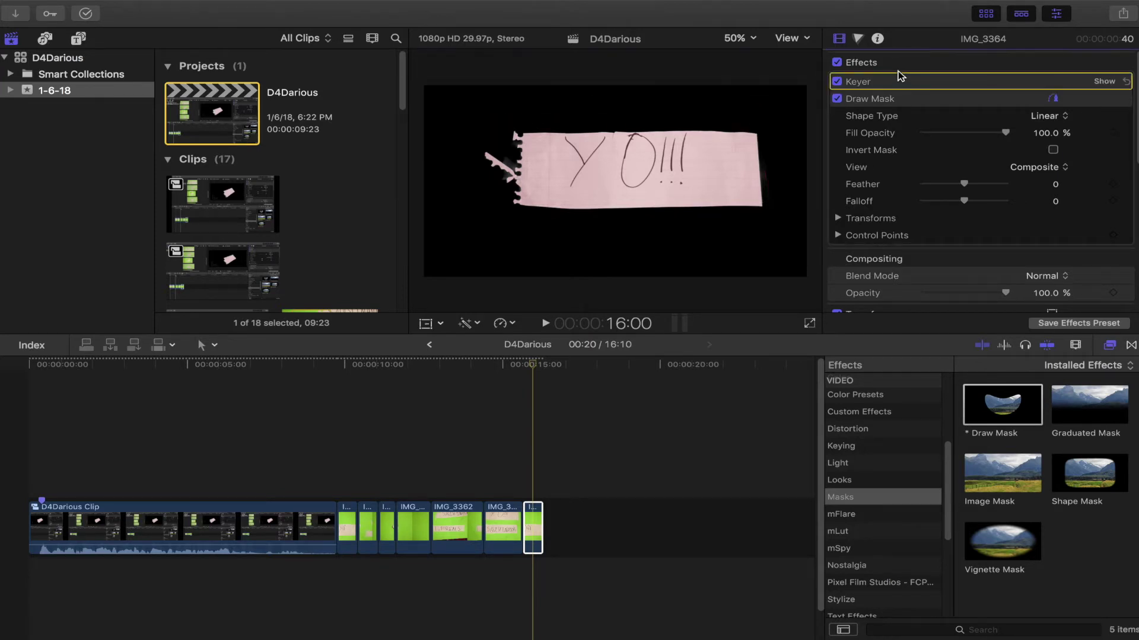
click(488, 615)
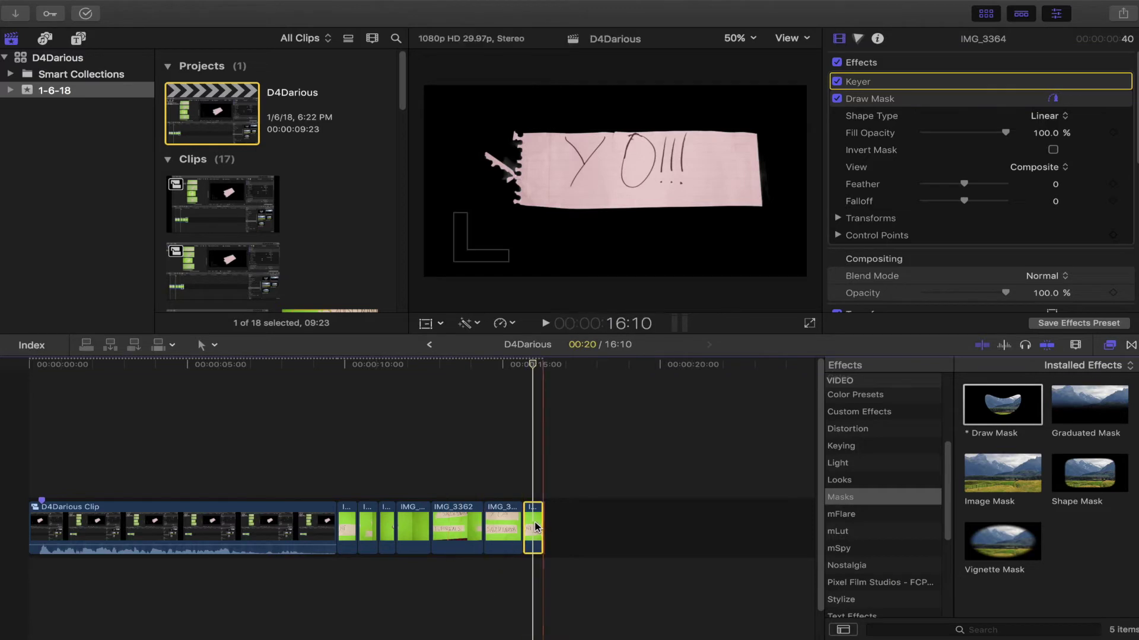
click(934, 100)
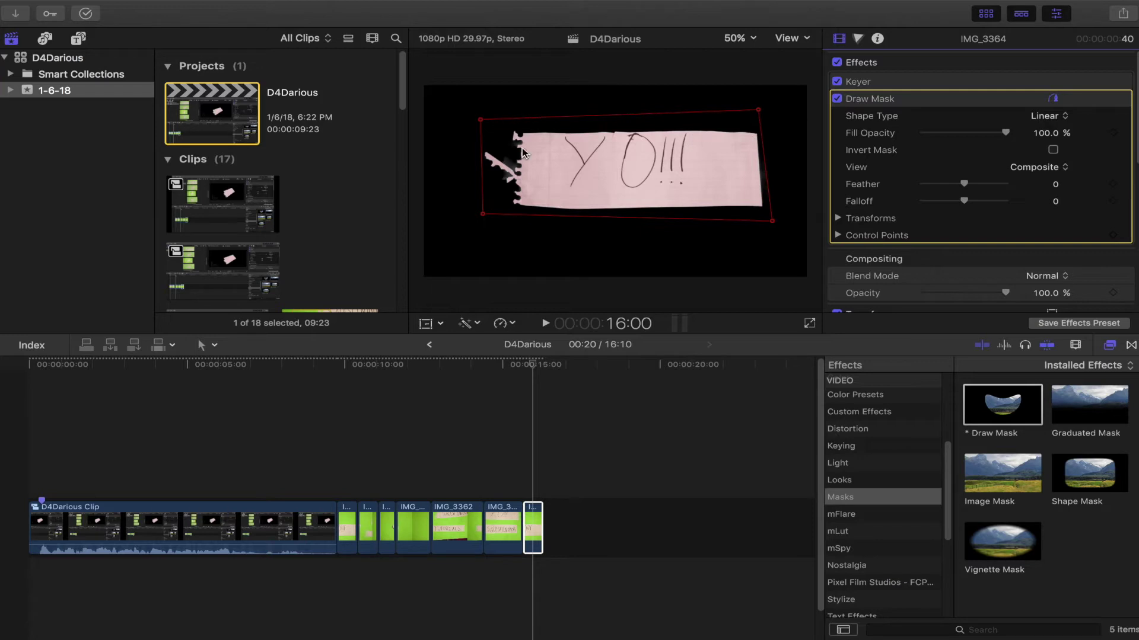
- Set mask Points 2 and 3 X to 2220, straightening the right edge
mouse_move(876, 236)
click(838, 235)
scroll(972, 224, down, 3)
scroll(976, 225, up, 1)
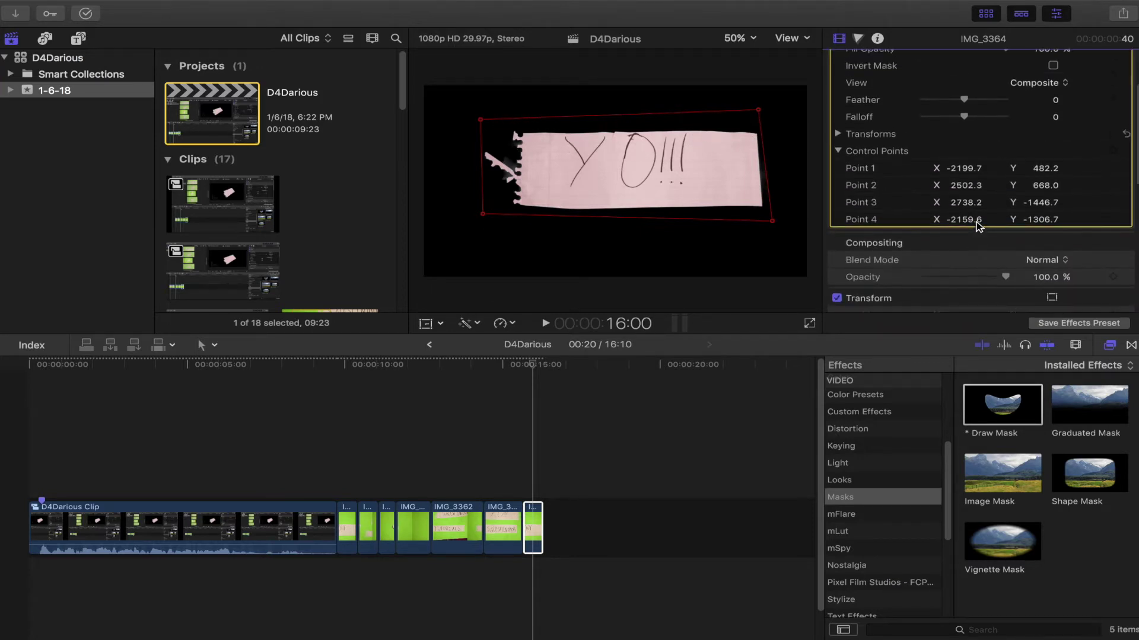
drag(757, 112, 770, 111)
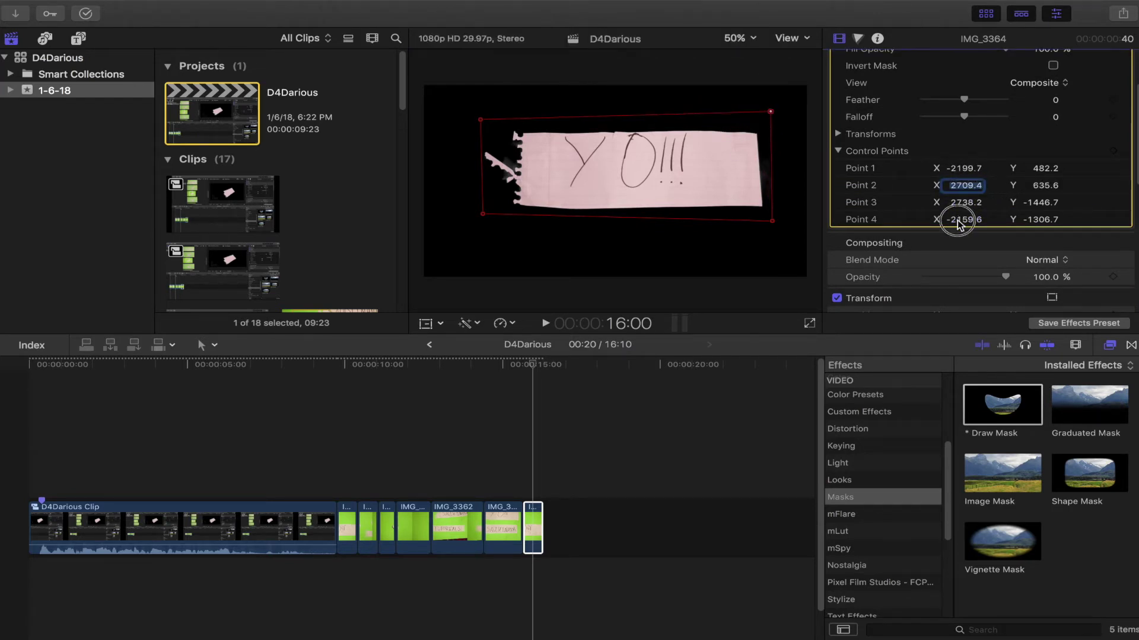
click(966, 185)
drag(966, 185, 934, 185)
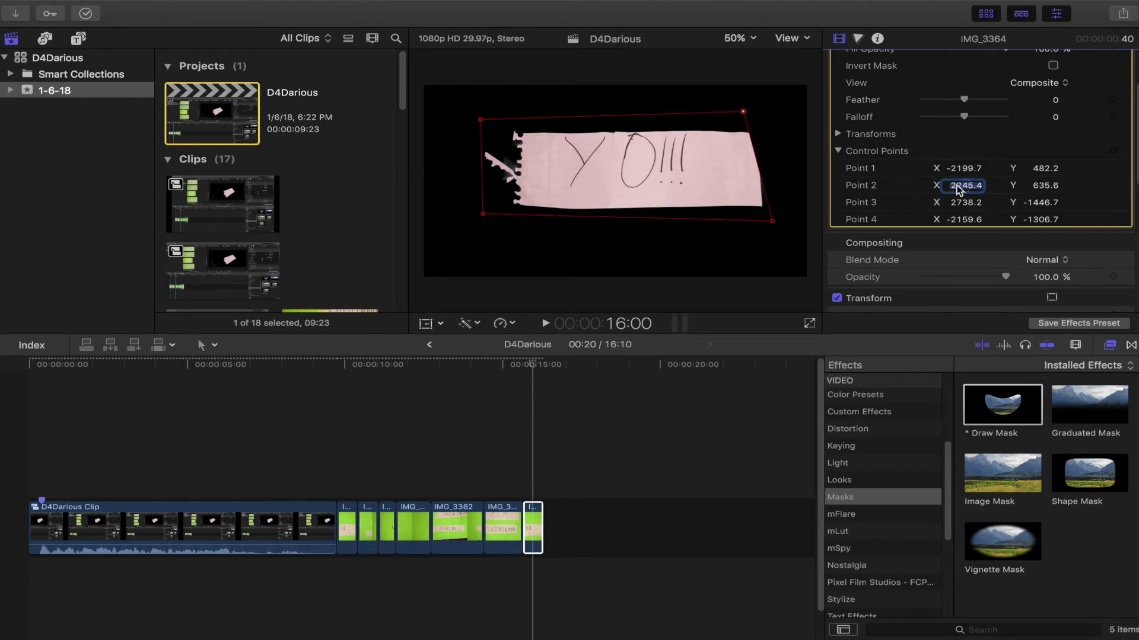
drag(965, 185, 954, 185)
text(2)
key(Return)
drag(959, 206, 966, 205)
click(967, 204)
text(220)
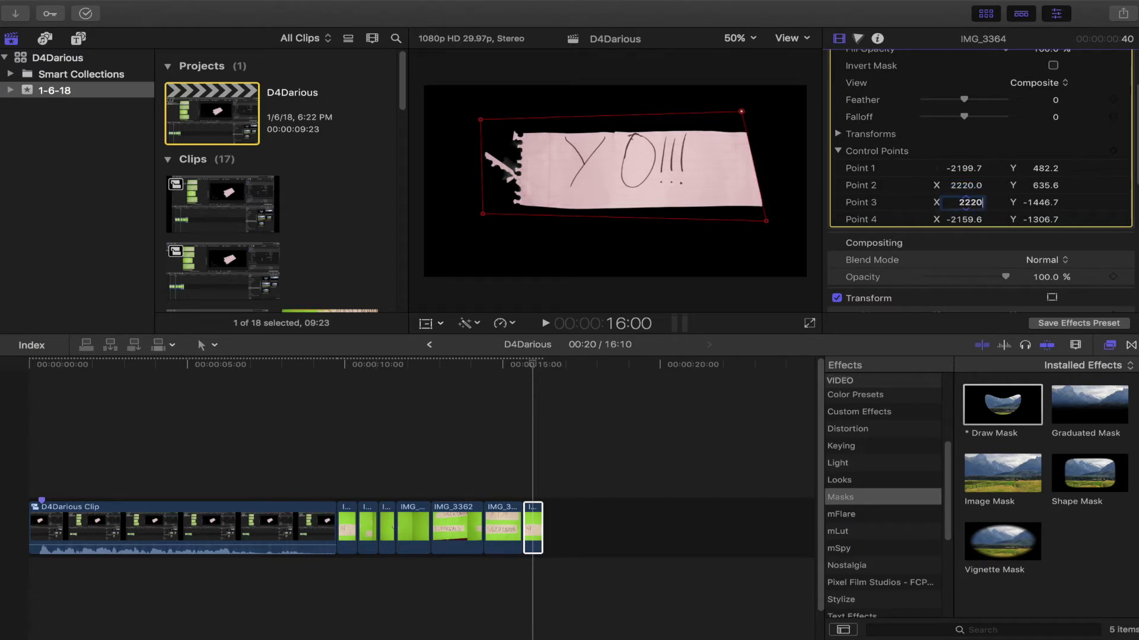
key(Return)
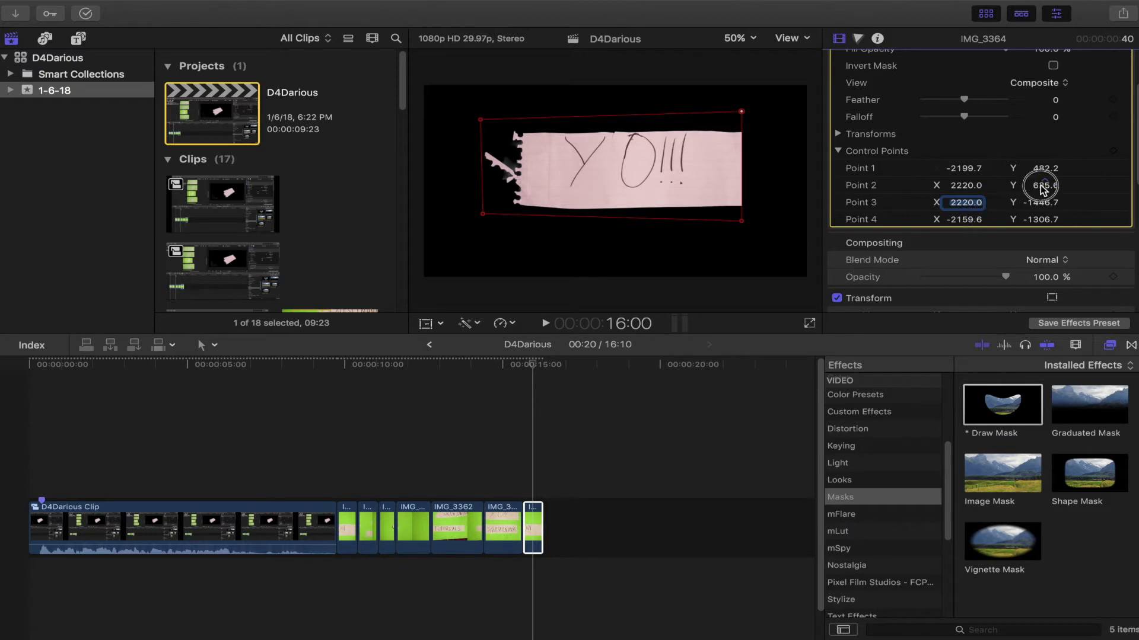
- Set the top-right corner's Y to 229 and both bottom corners' Y to -1000
drag(1043, 185, 1043, 185)
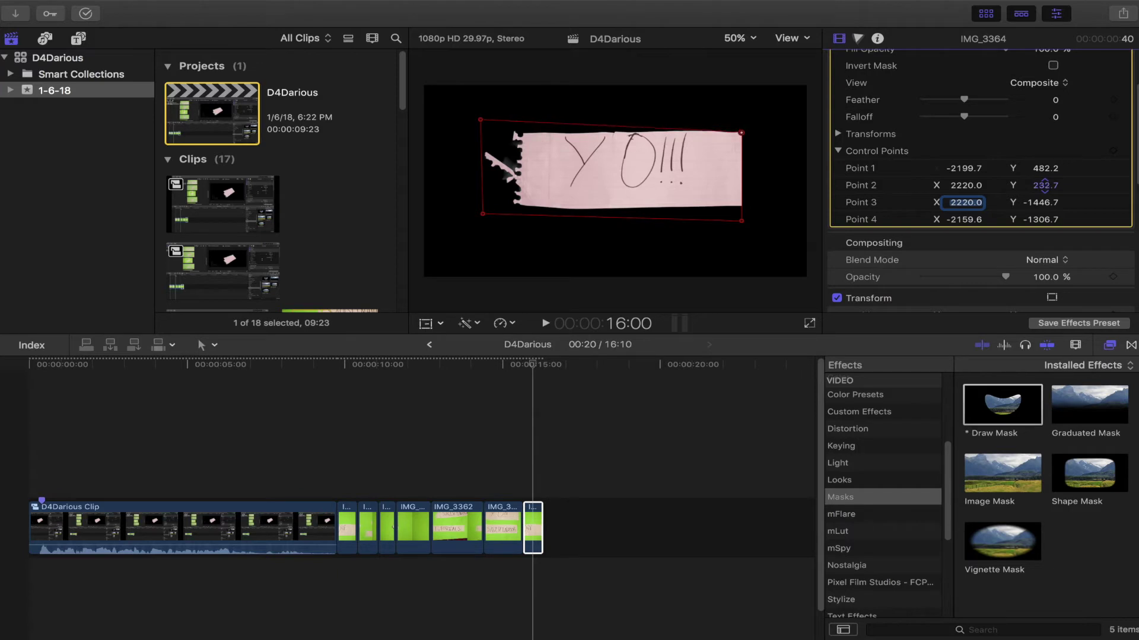
click(1043, 185)
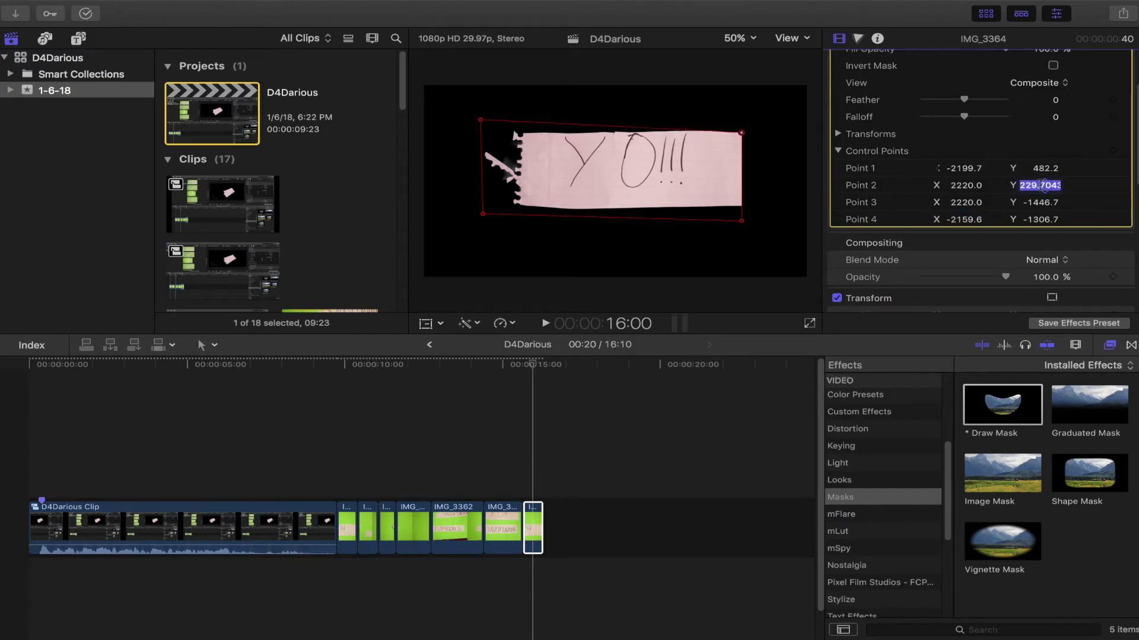
text(229)
key(Return)
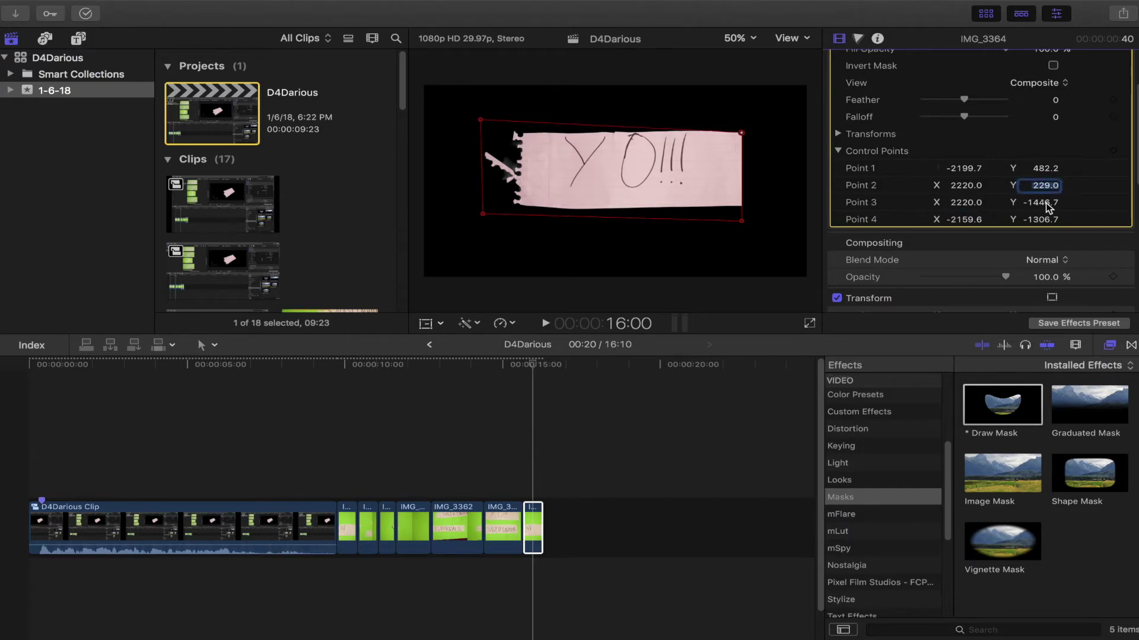
drag(1048, 203, 1041, 176)
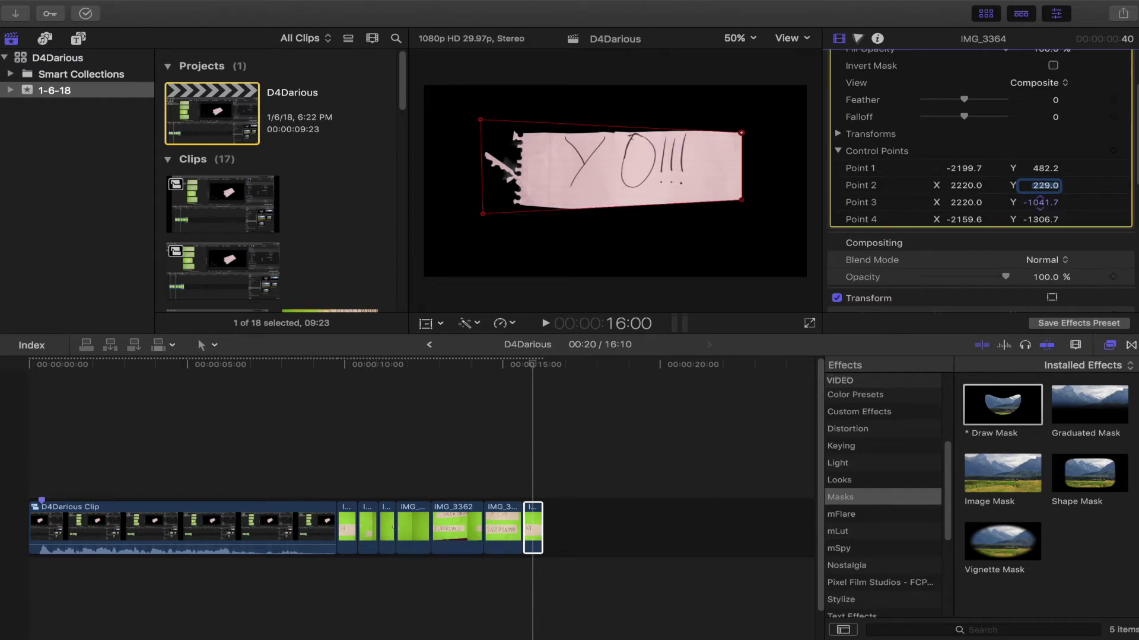
click(1046, 203)
text(-1000)
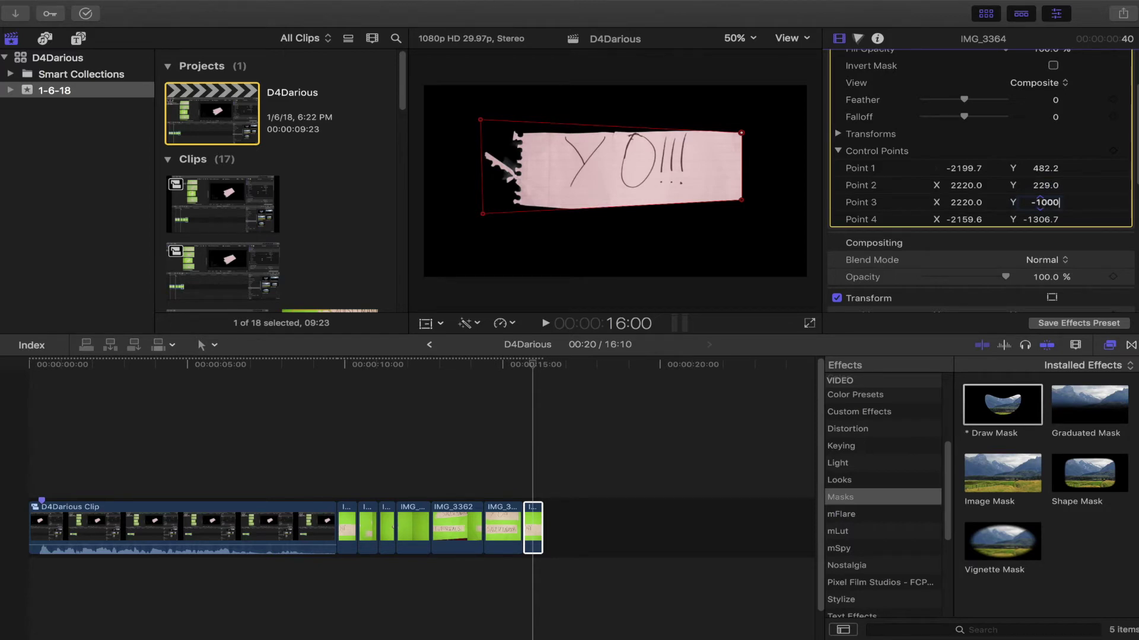
key(Return)
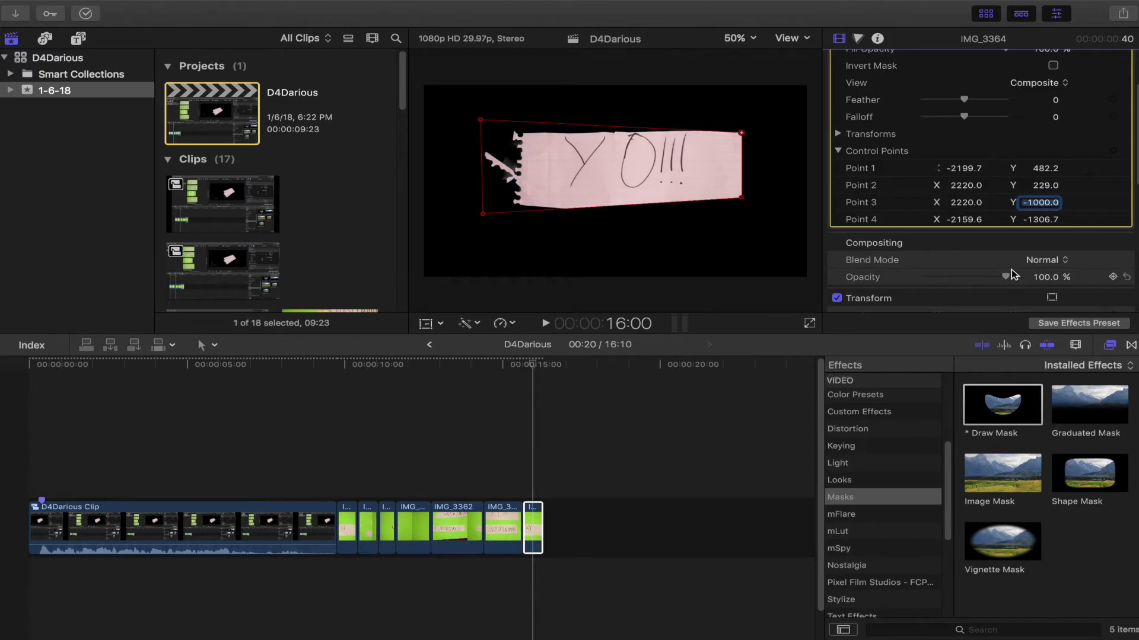
drag(1040, 219, 1040, 224)
click(1040, 220)
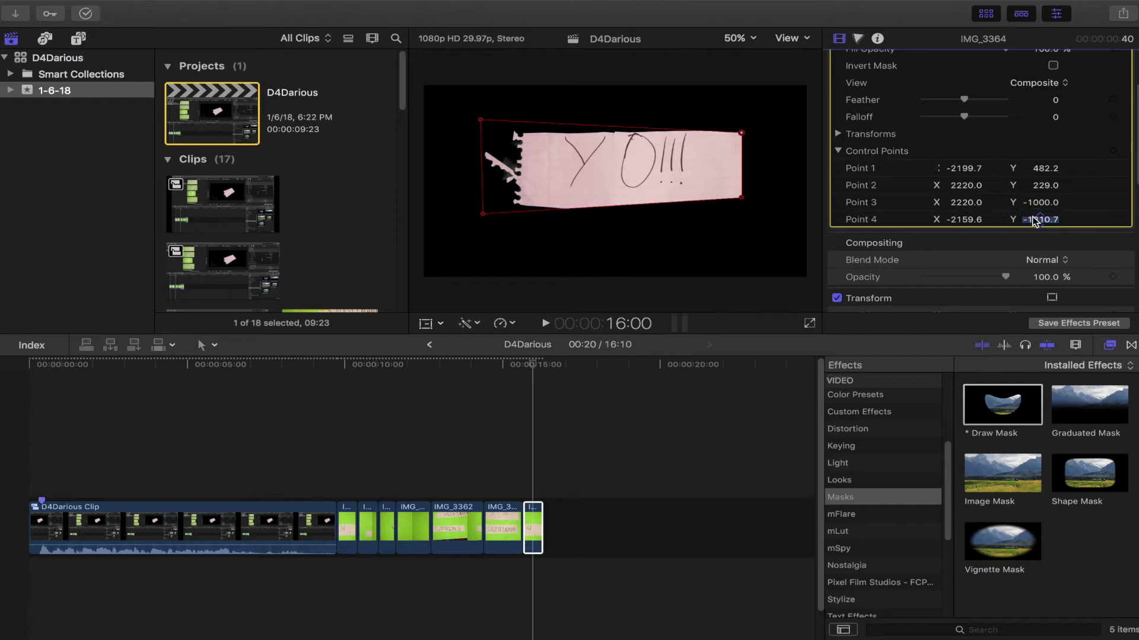
text(-1000)
key(Return)
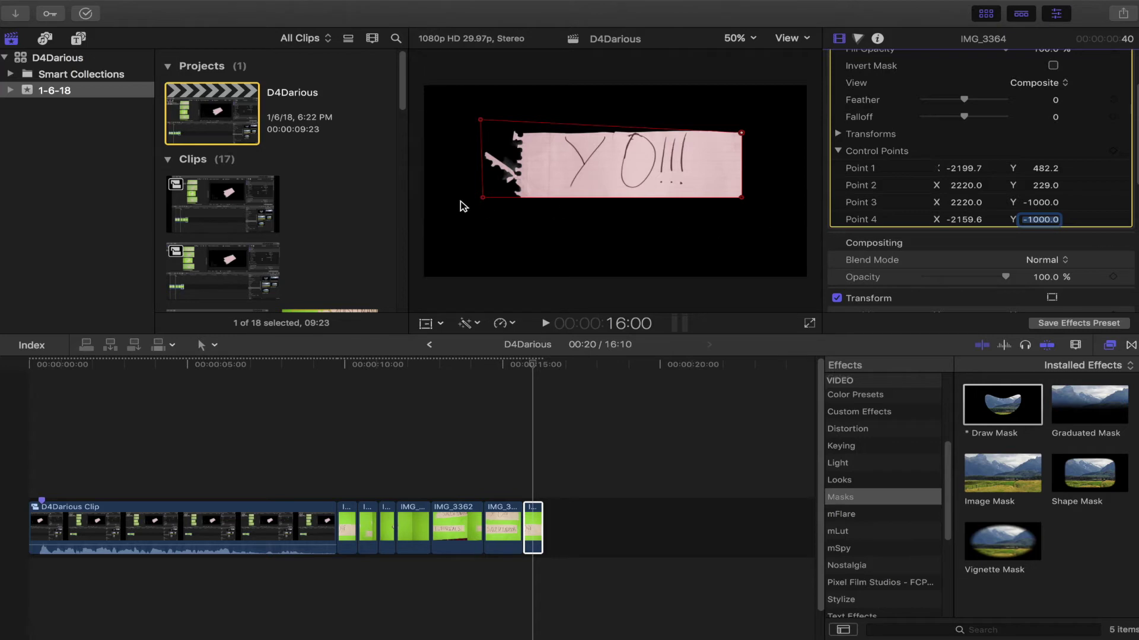
- Adjust the mask's left edge in the viewer and set the top-left corner's Y to 229
drag(481, 159, 508, 161)
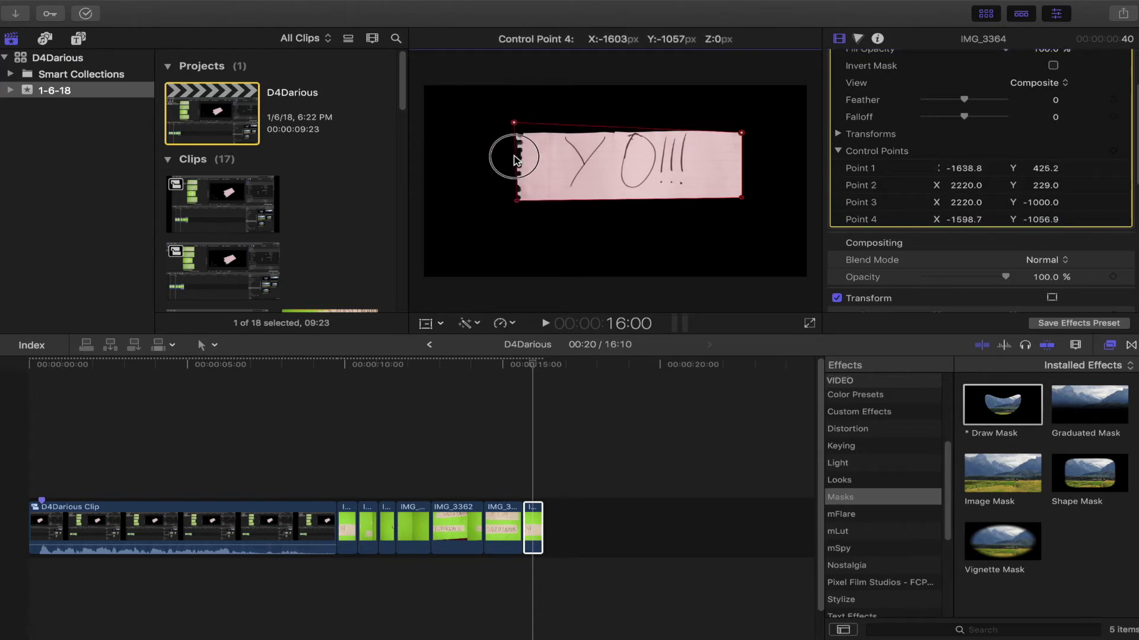
drag(509, 161, 473, 169)
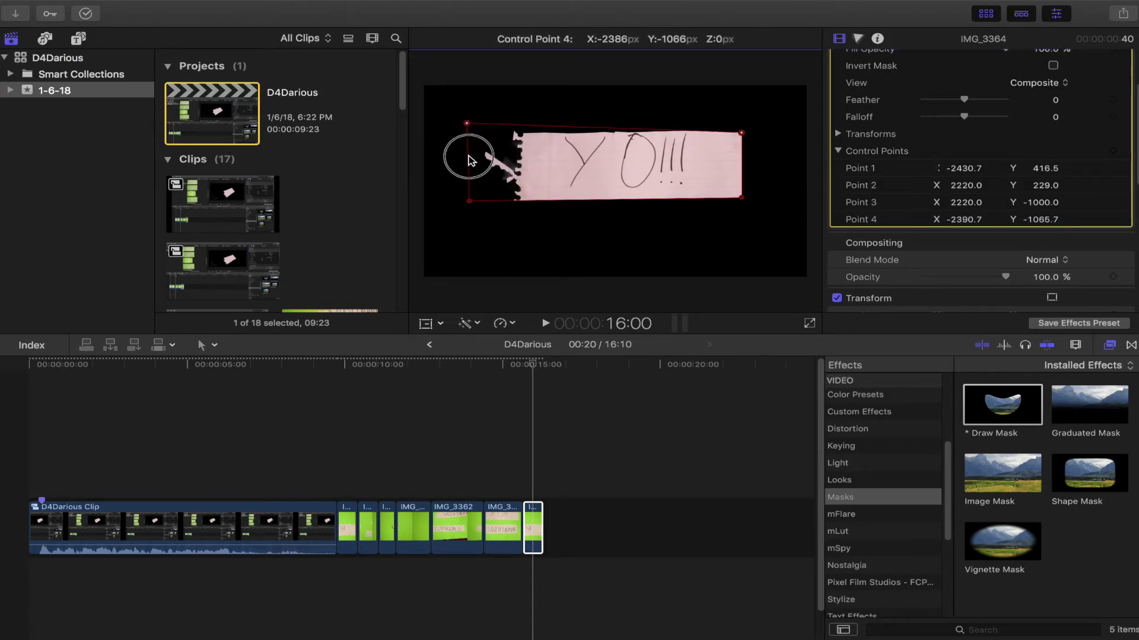
drag(472, 169, 478, 172)
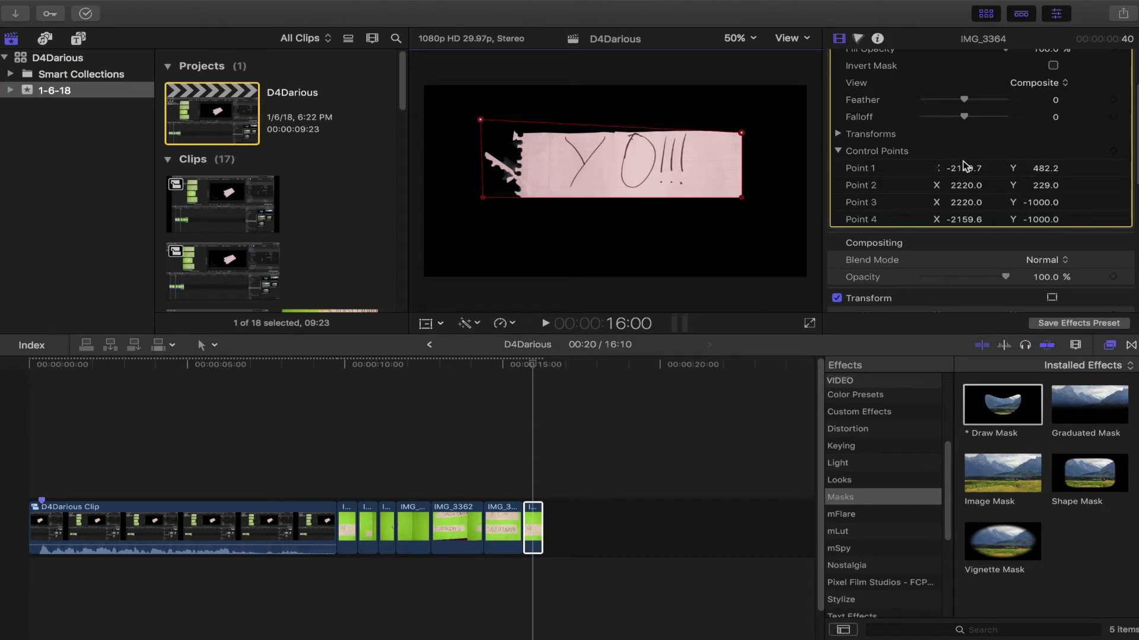
drag(963, 169, 952, 169)
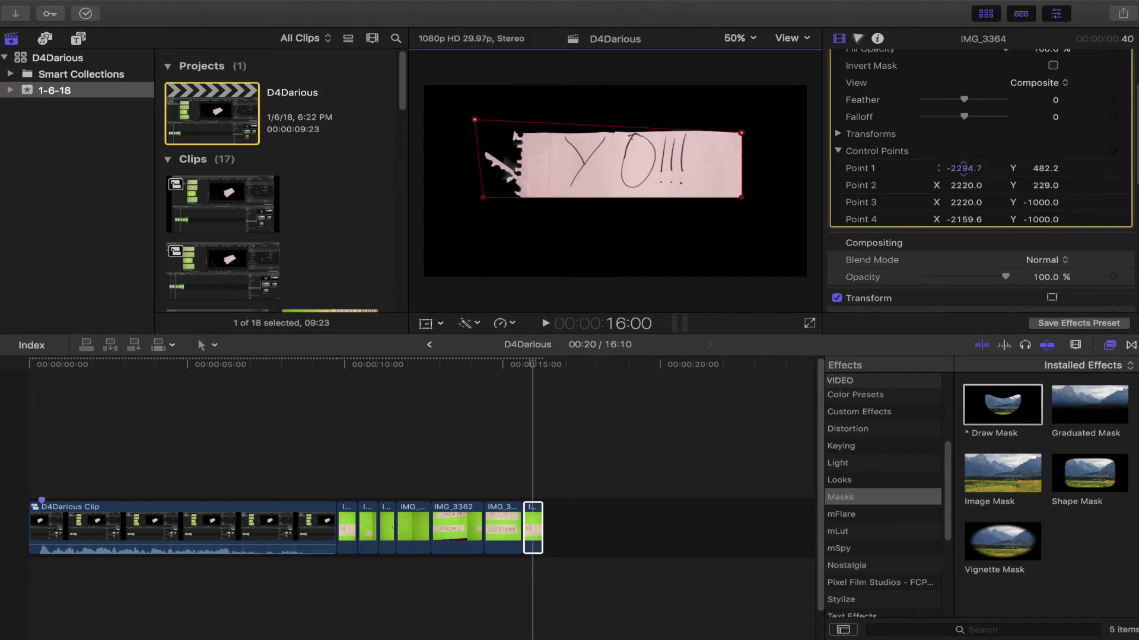
click(1046, 170)
text(229)
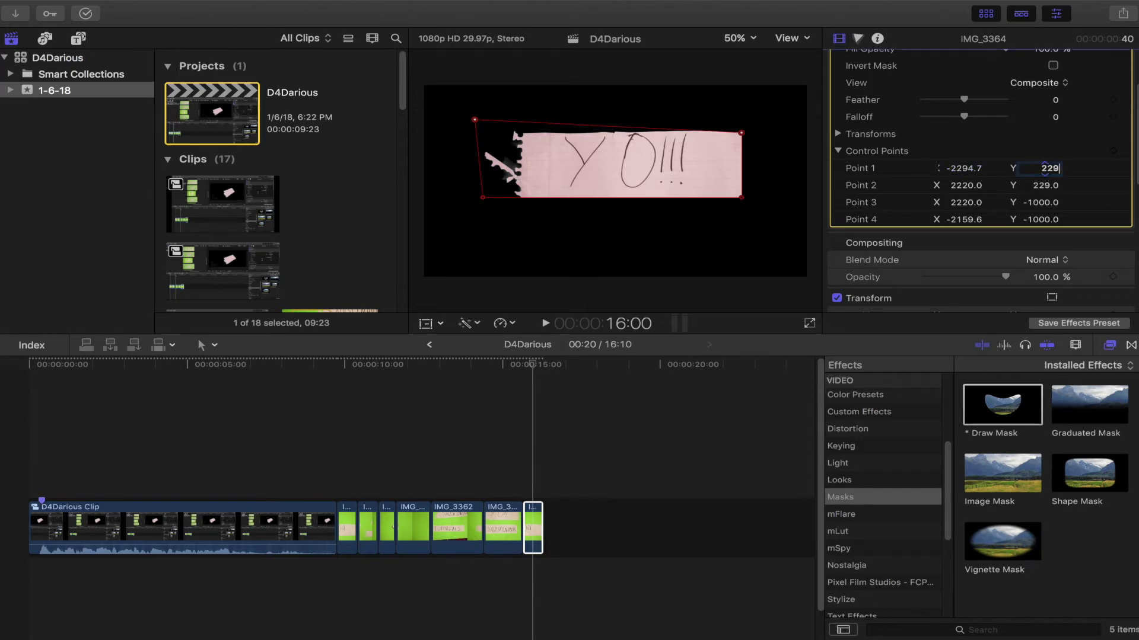
key(Return)
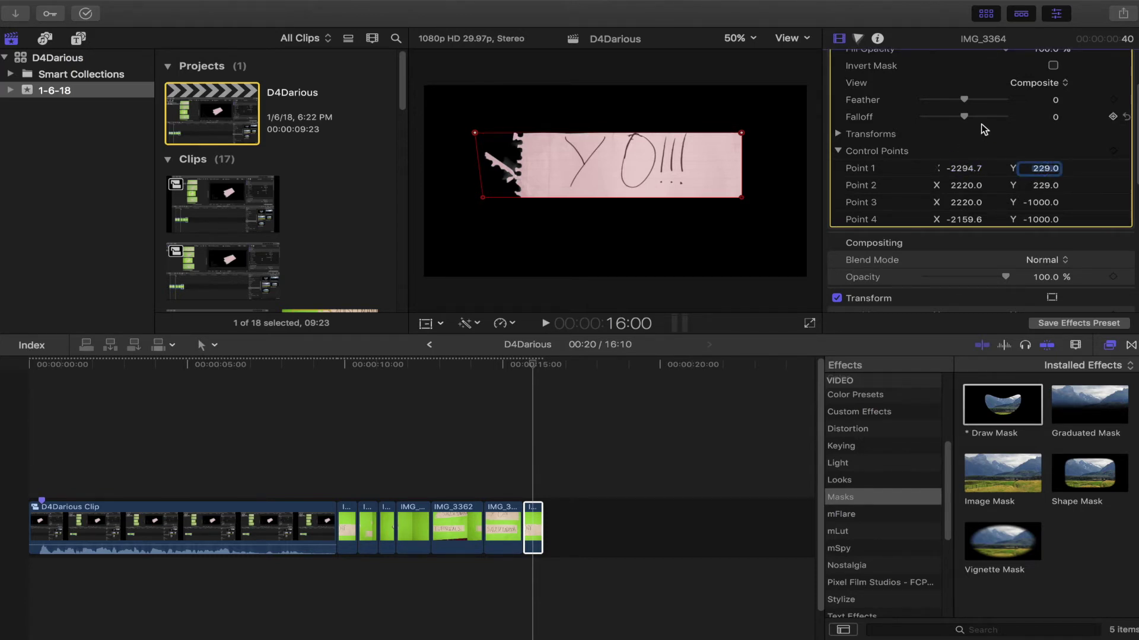
scroll(982, 124, up, 3)
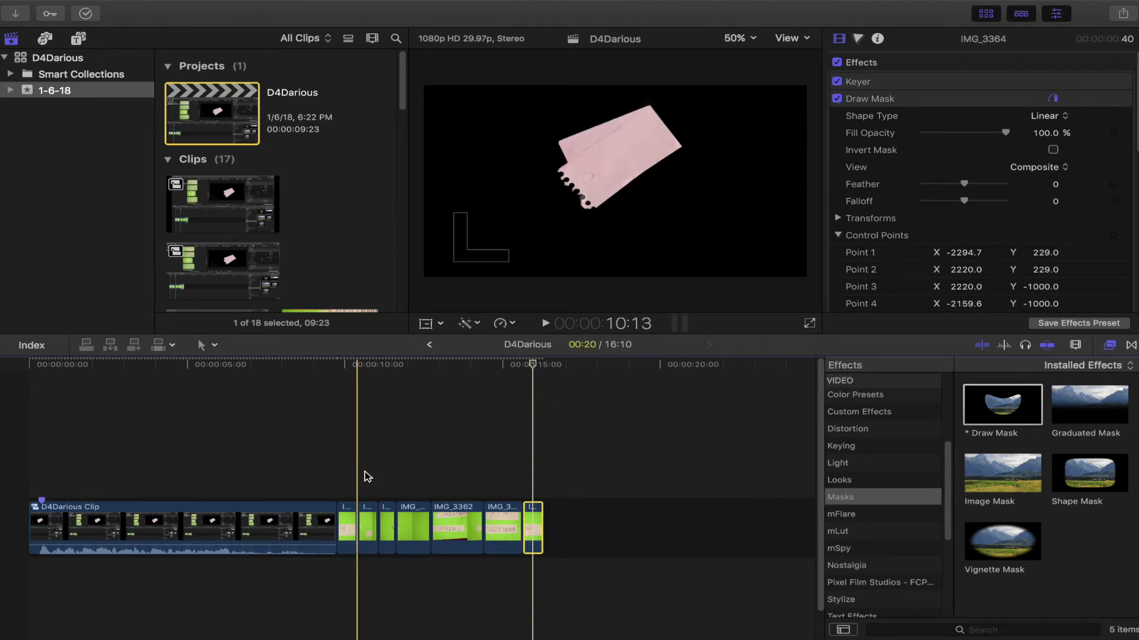
- Delete the closing YO!!! clip, then select the IMG_3364 and IMG_3365 note clips
click(536, 525)
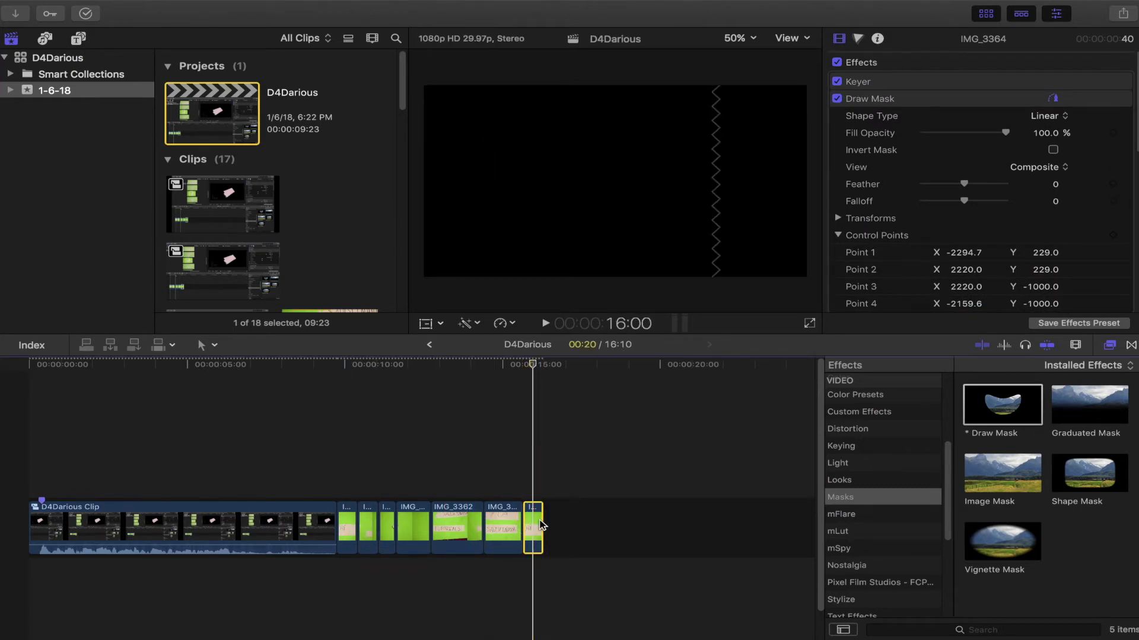
key(Delete)
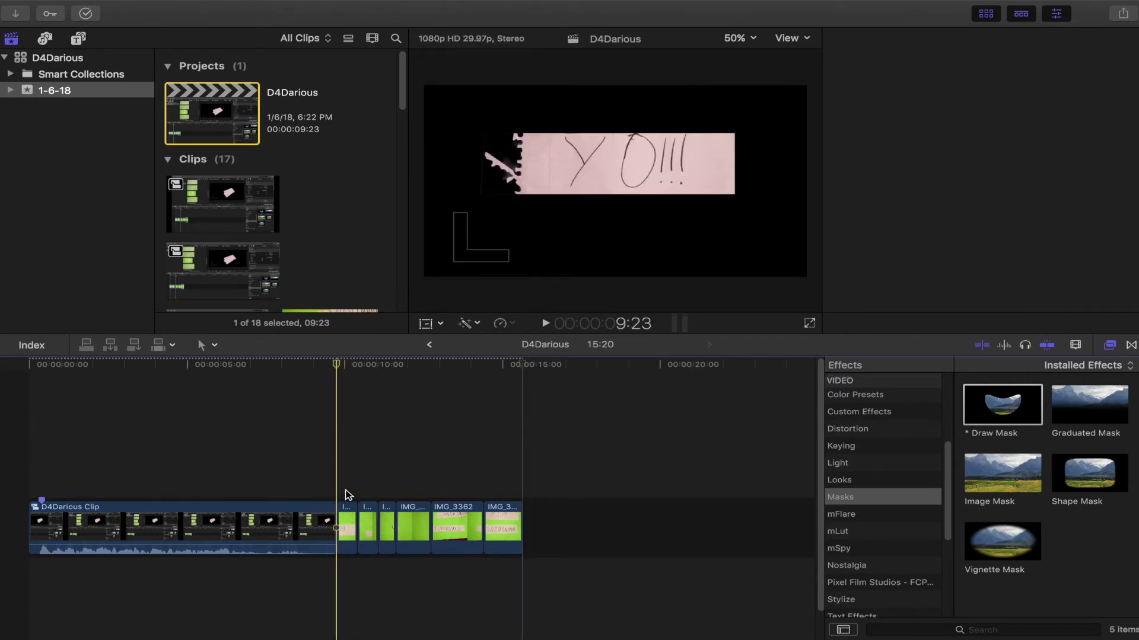
click(347, 516)
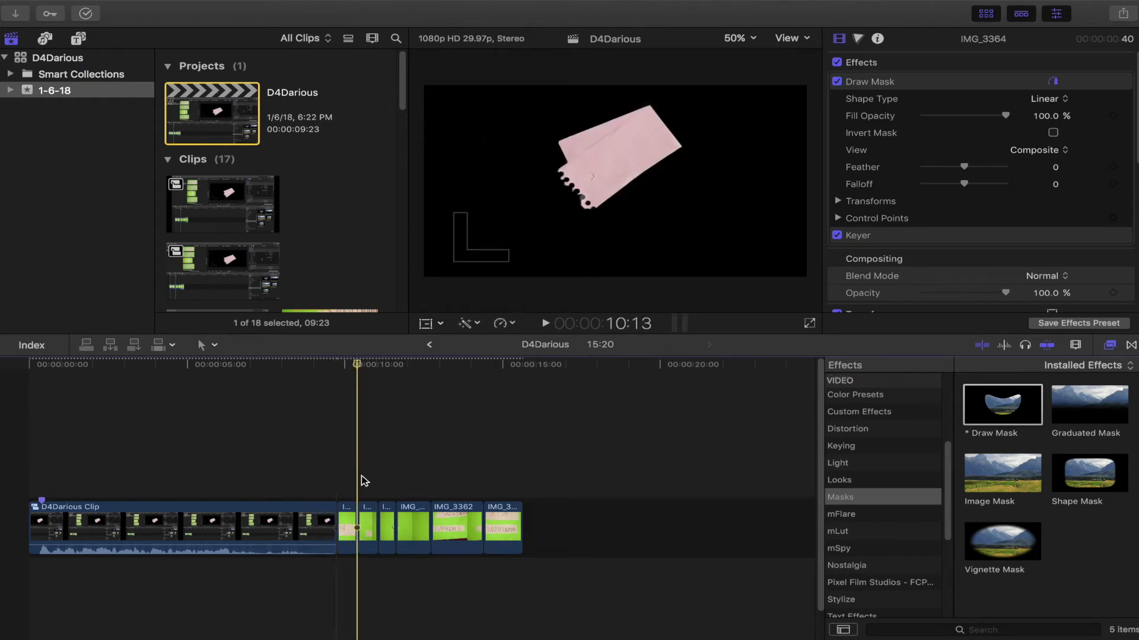
click(366, 517)
- Toggle the clip's effects off to view raw footage, then select the YO!!! note clip
click(845, 65)
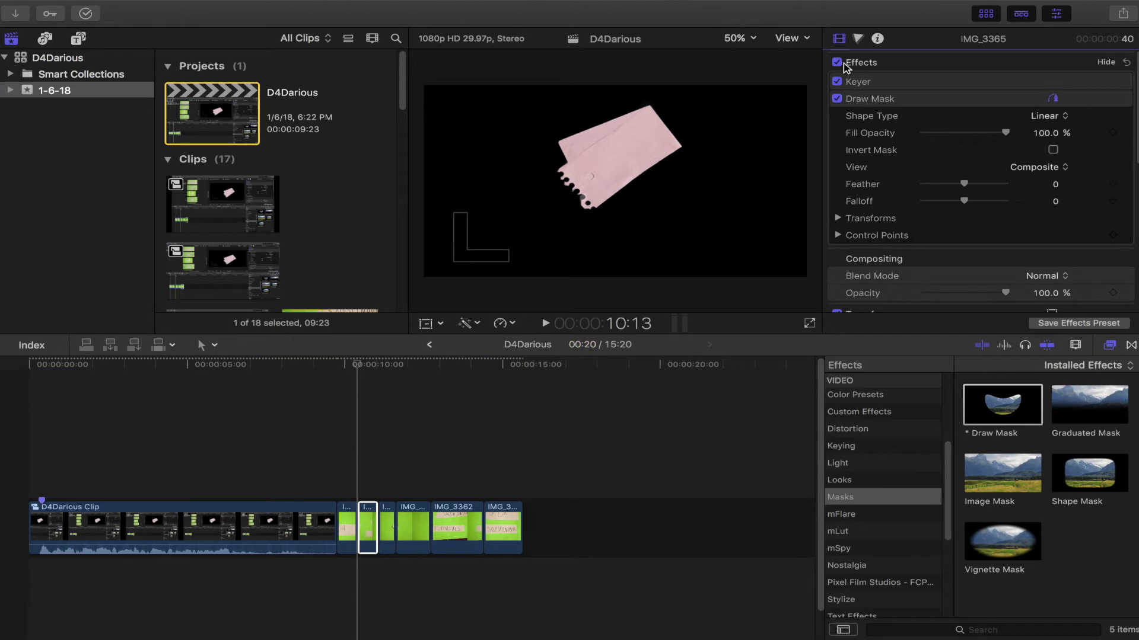
click(836, 63)
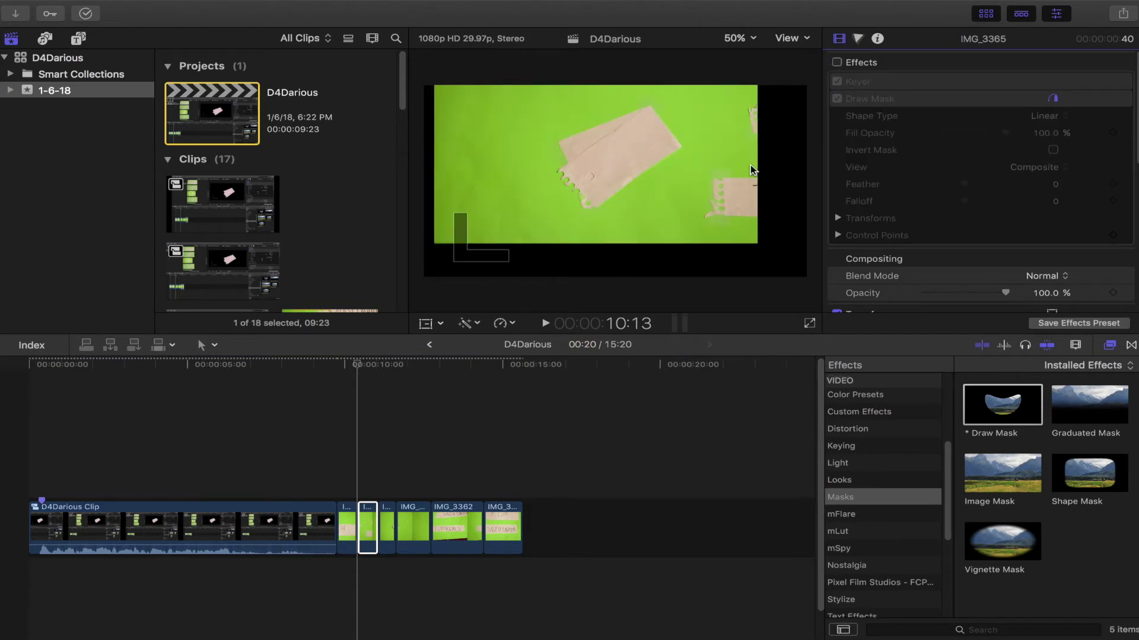
click(349, 471)
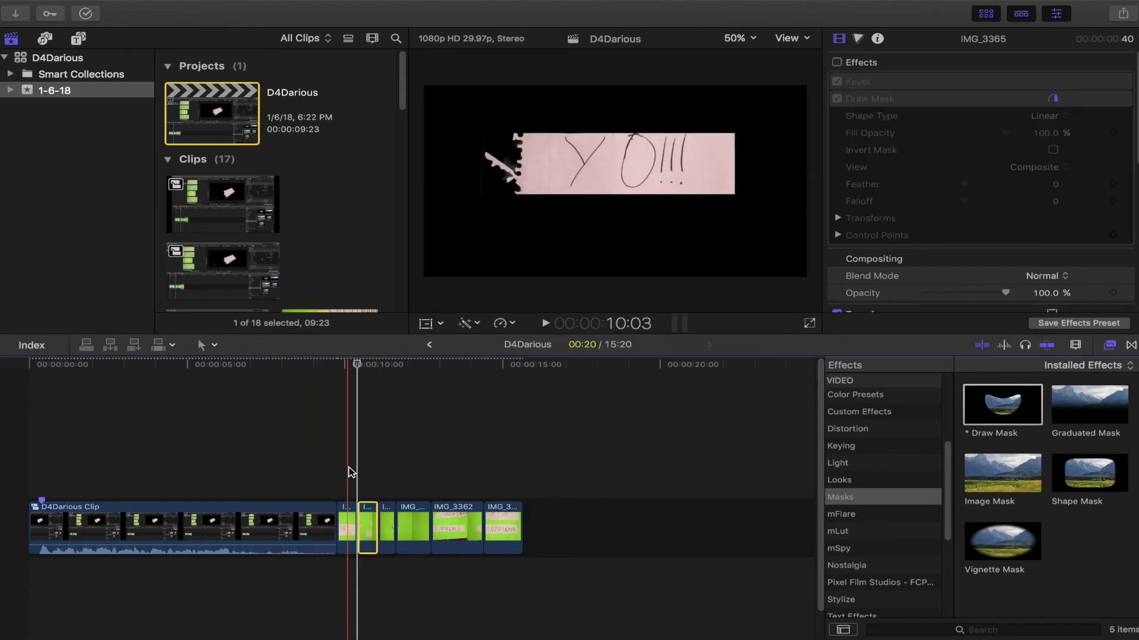
click(349, 471)
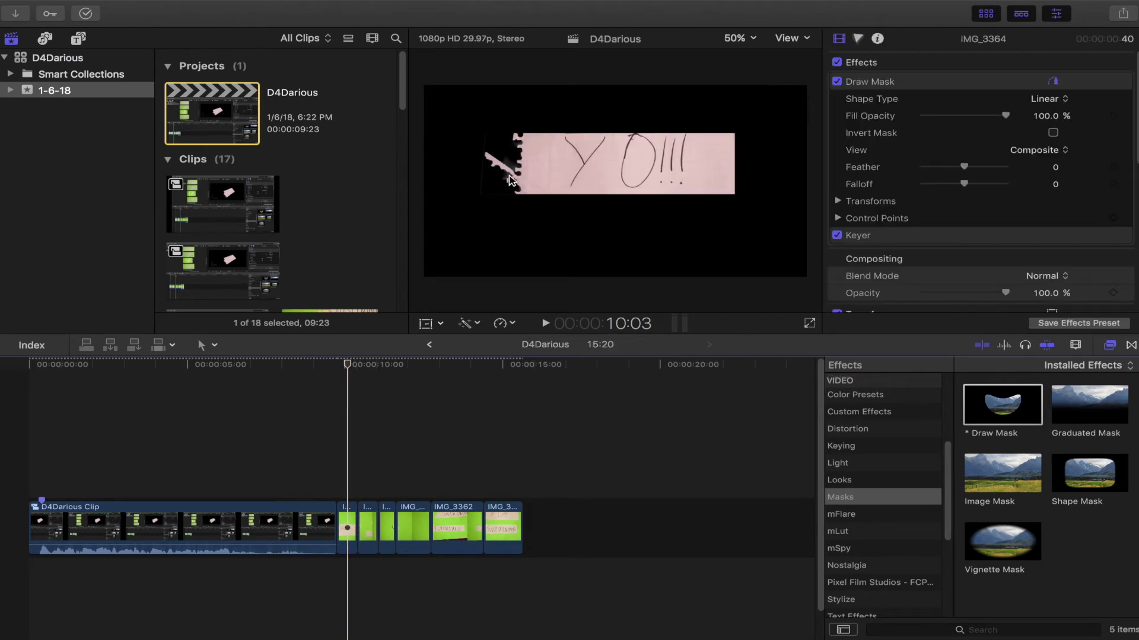
click(738, 38)
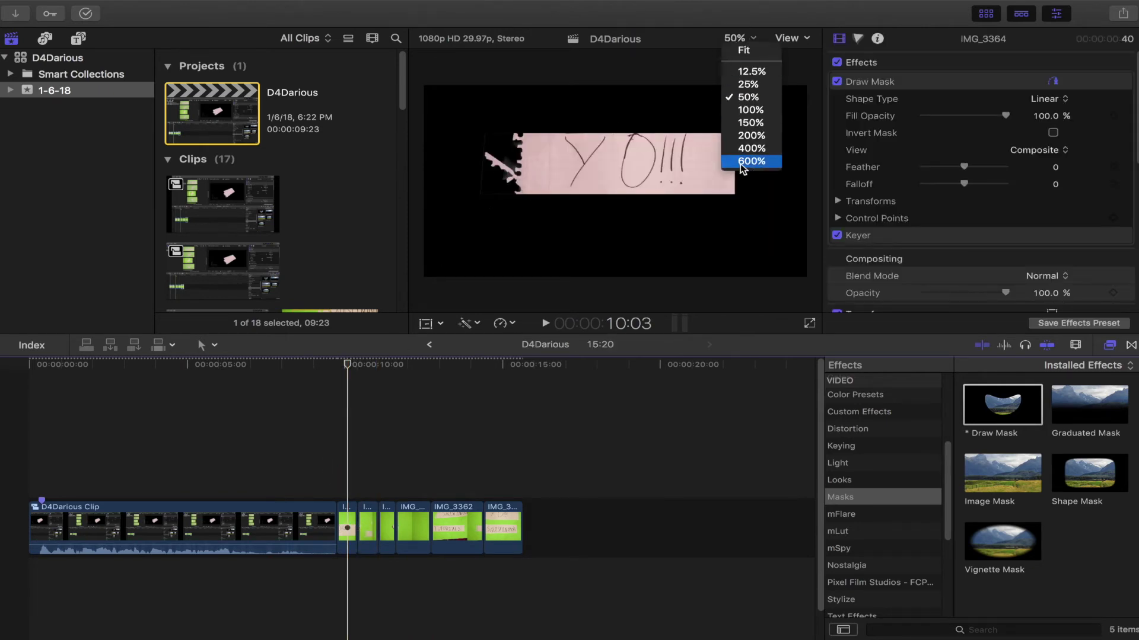
click(771, 179)
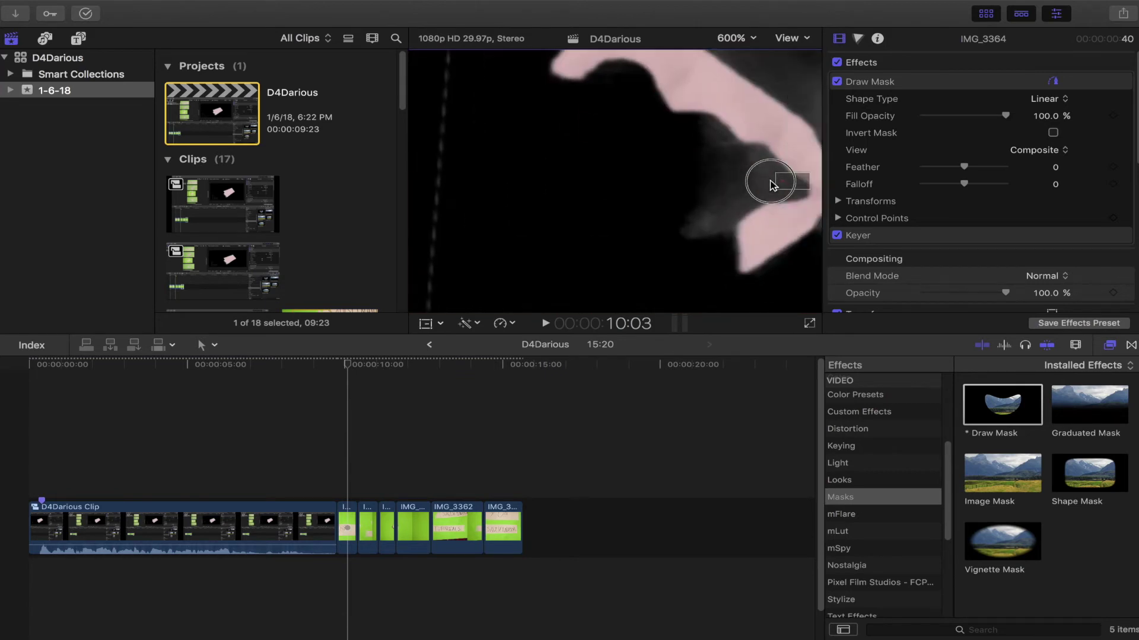
scroll(771, 185, up, 5)
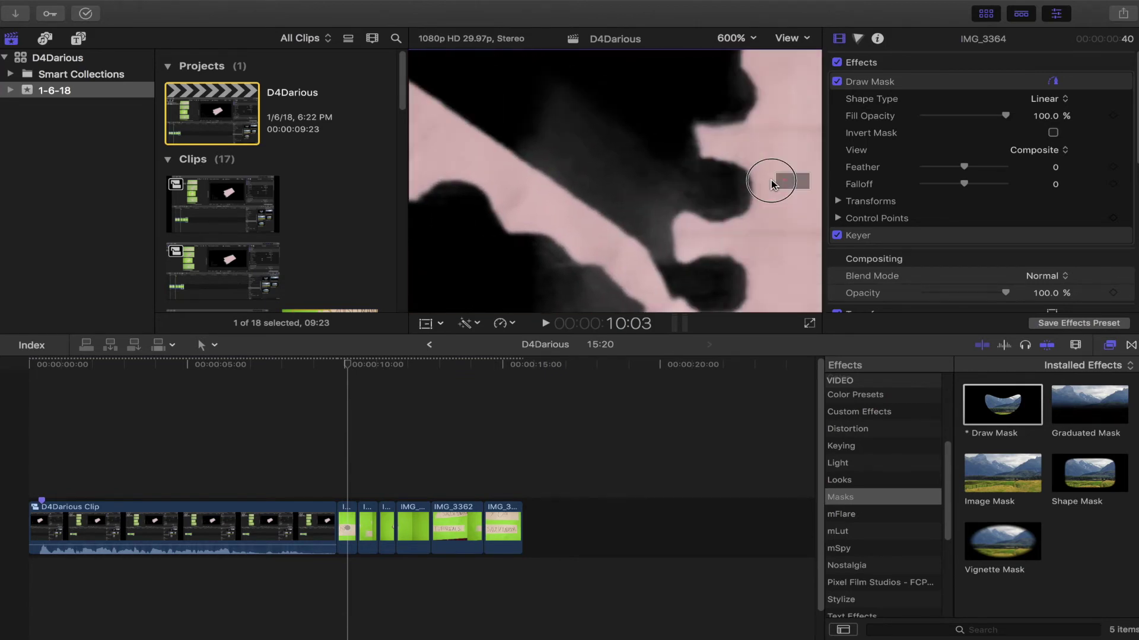
click(731, 46)
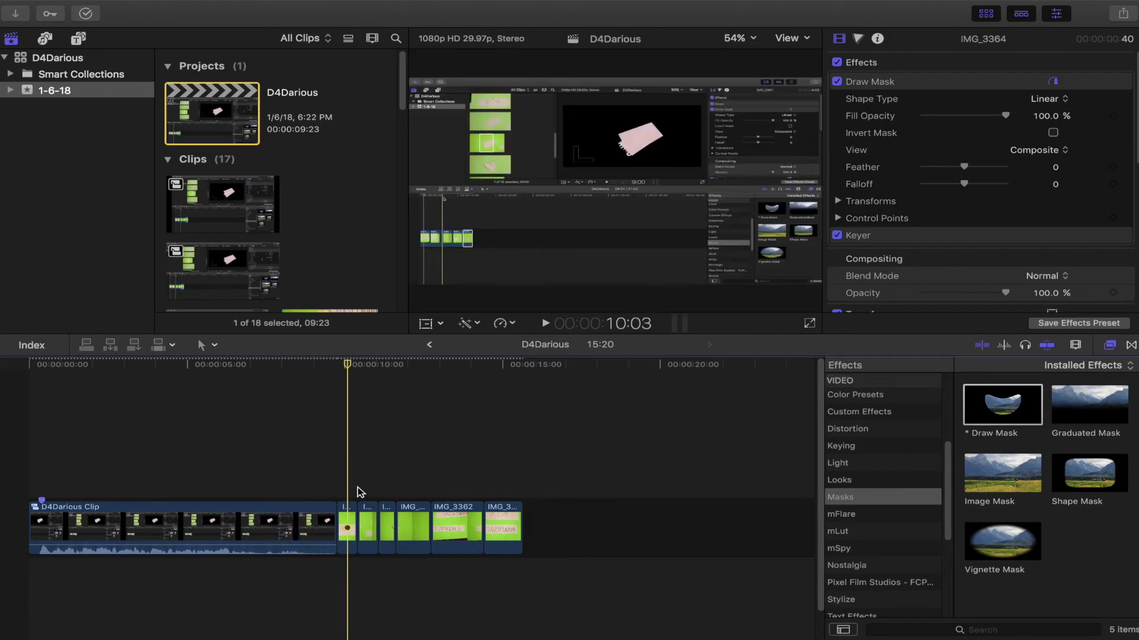
- Play the note clips, then turn IMG_3365's keying and mask effects back on
key(space)
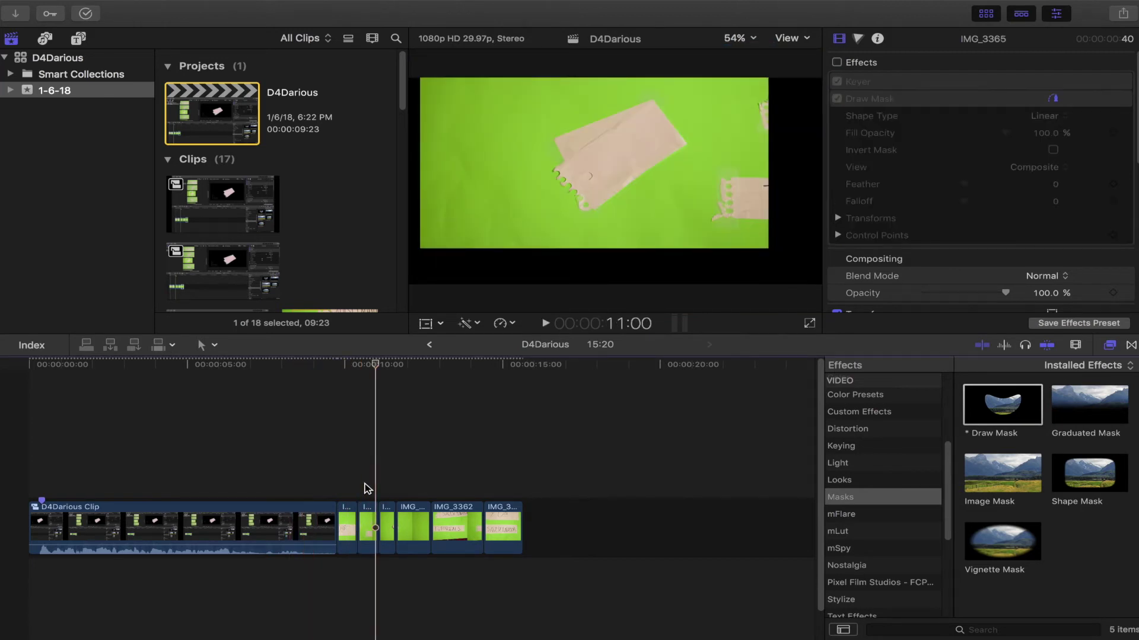
key(space)
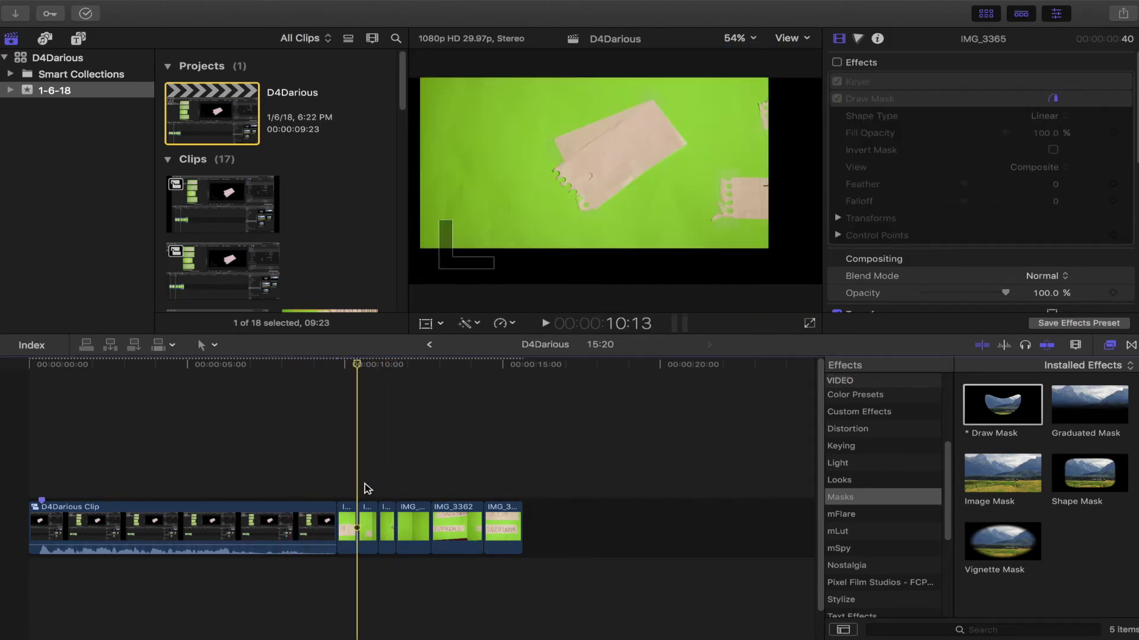
key(Right)
key(Right)
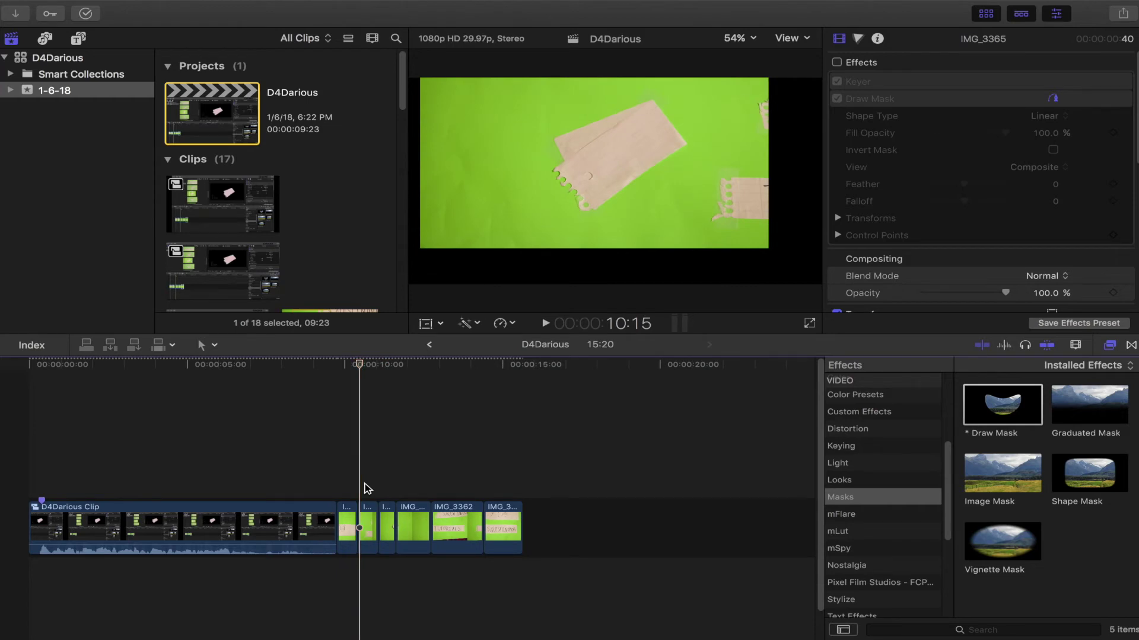
click(836, 64)
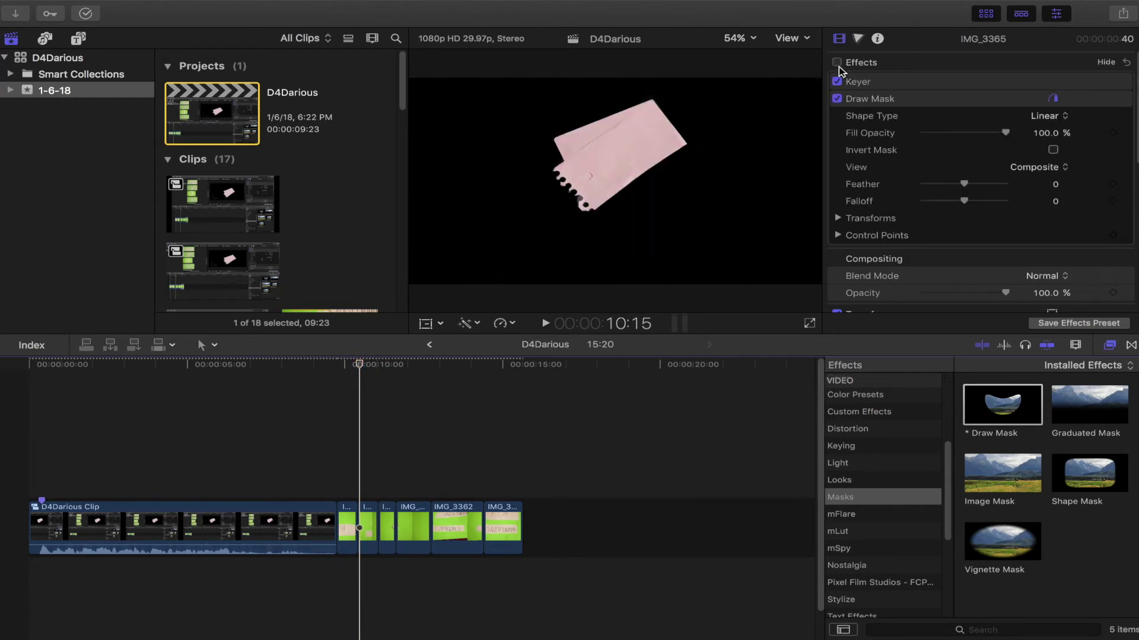
click(837, 99)
- On IMG_3366, compare the Keyer and Draw Mask off and on, leaving the mask enabled
click(381, 471)
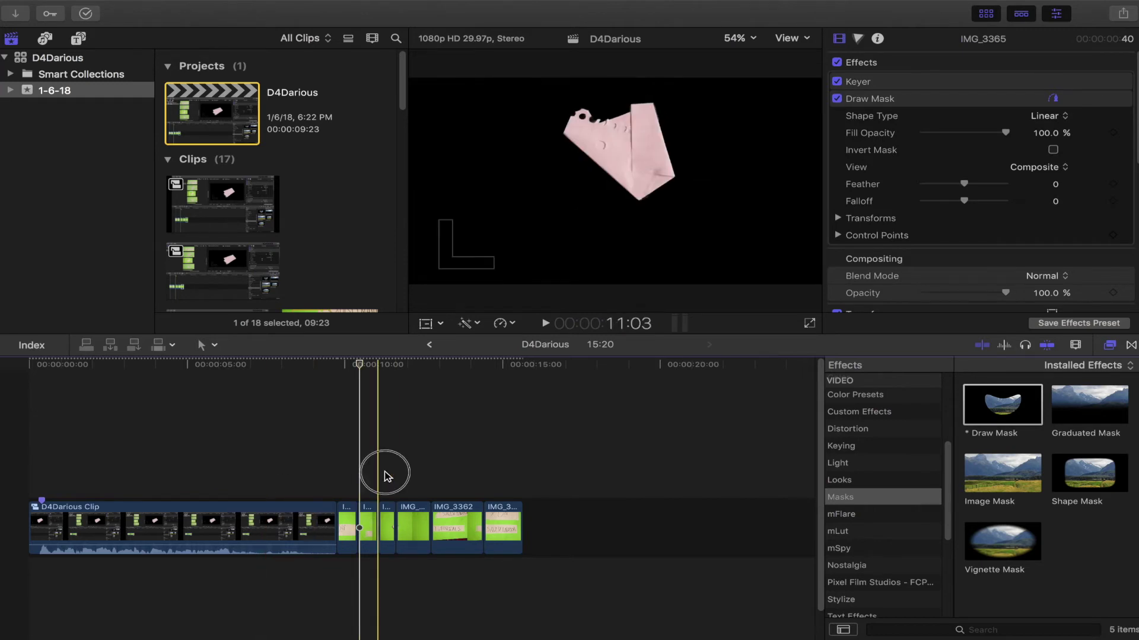
click(387, 519)
click(836, 99)
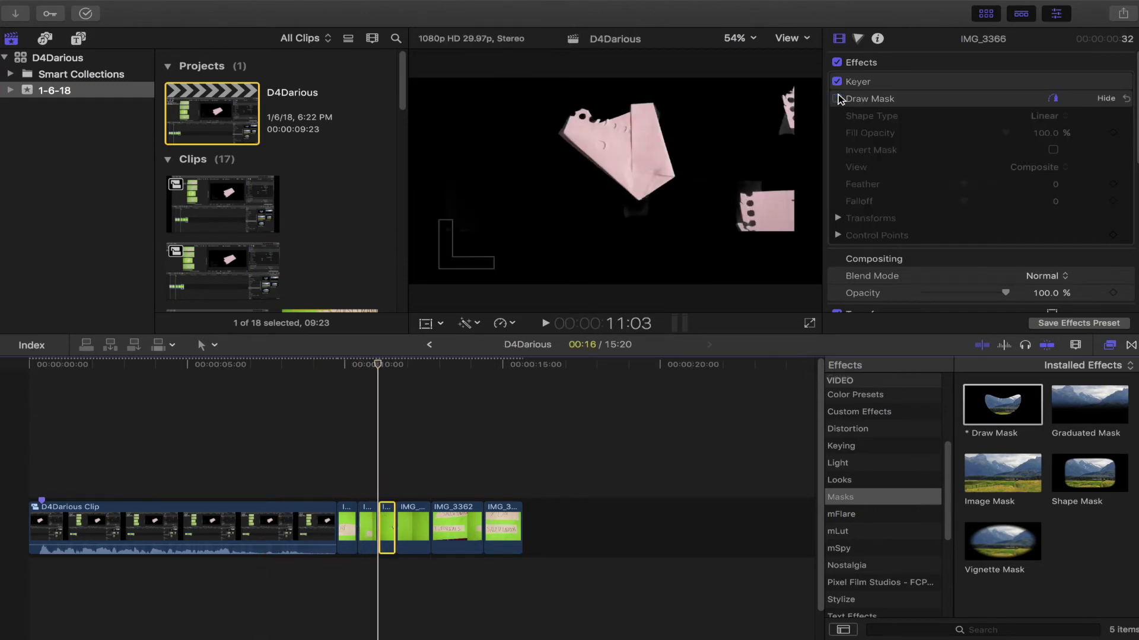
click(836, 82)
click(840, 93)
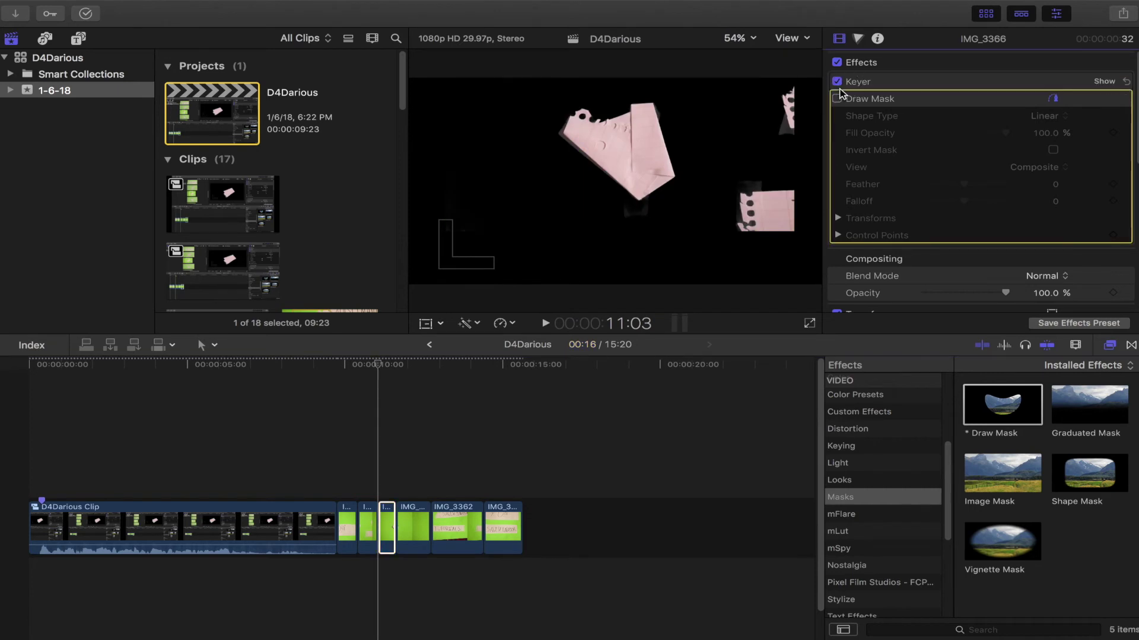
click(837, 98)
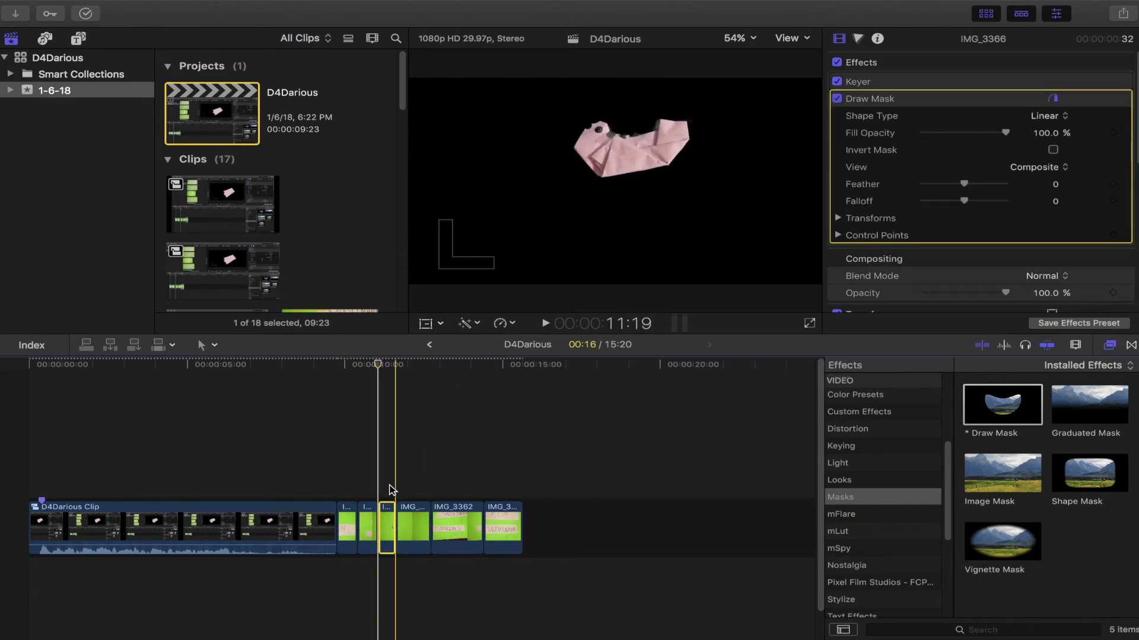
- Toggle IMG_3367's effects off and back on, then return to the project start
click(408, 466)
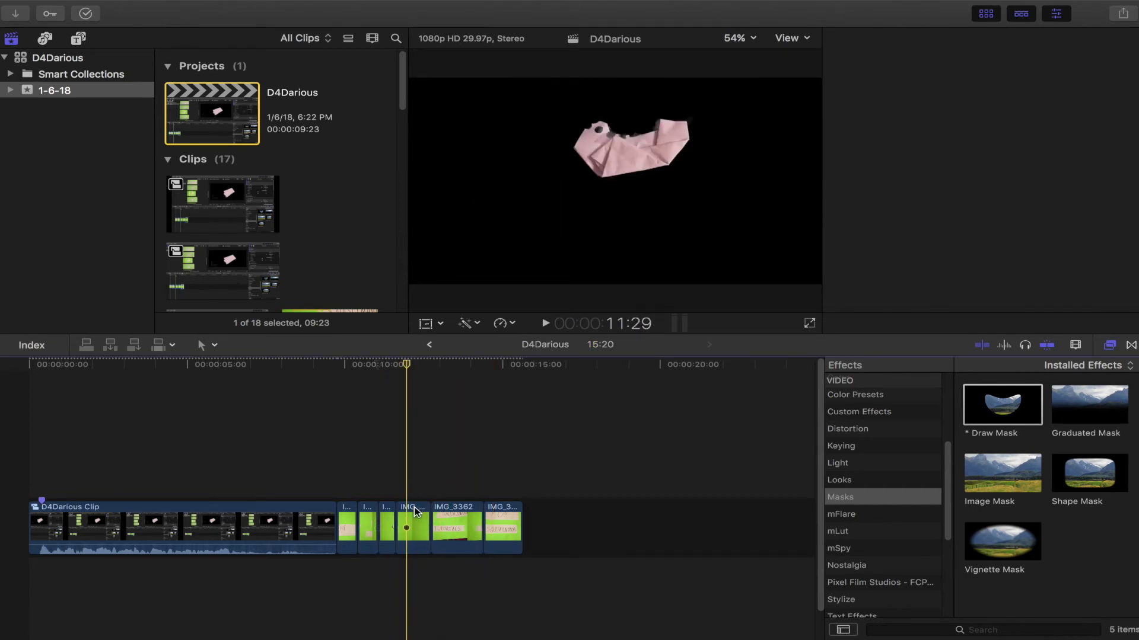
key(c)
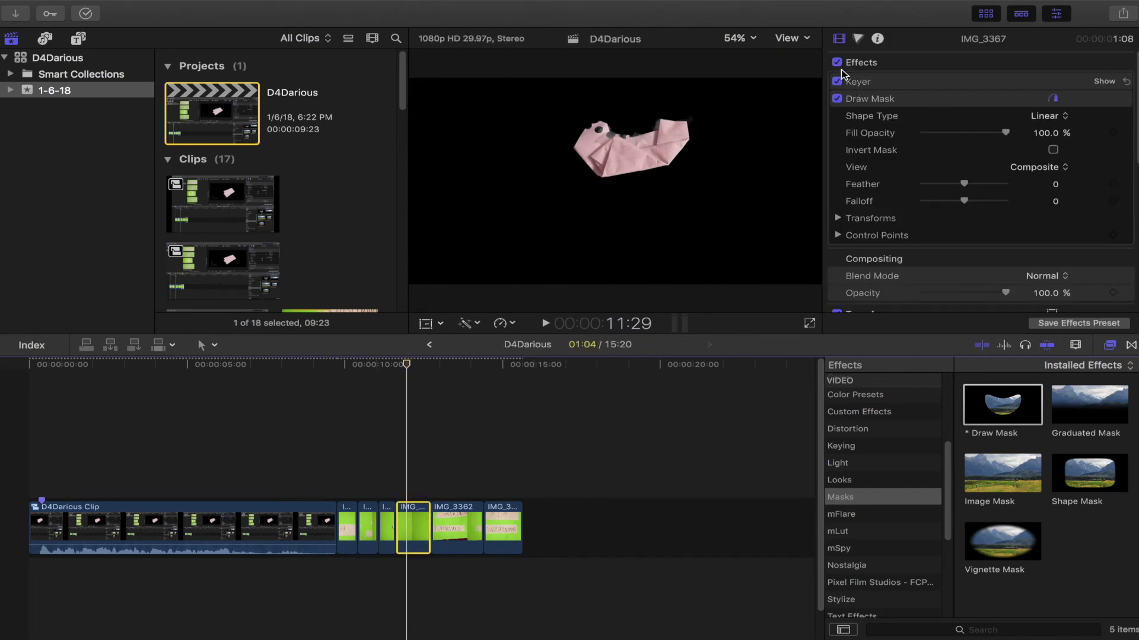
click(836, 63)
click(837, 63)
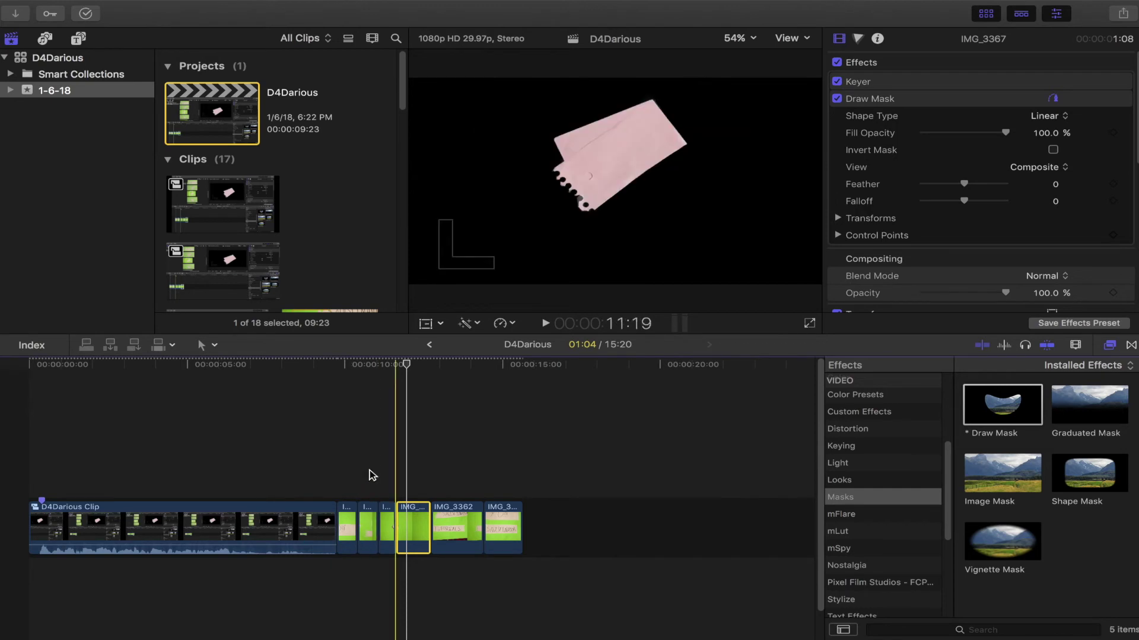
click(33, 468)
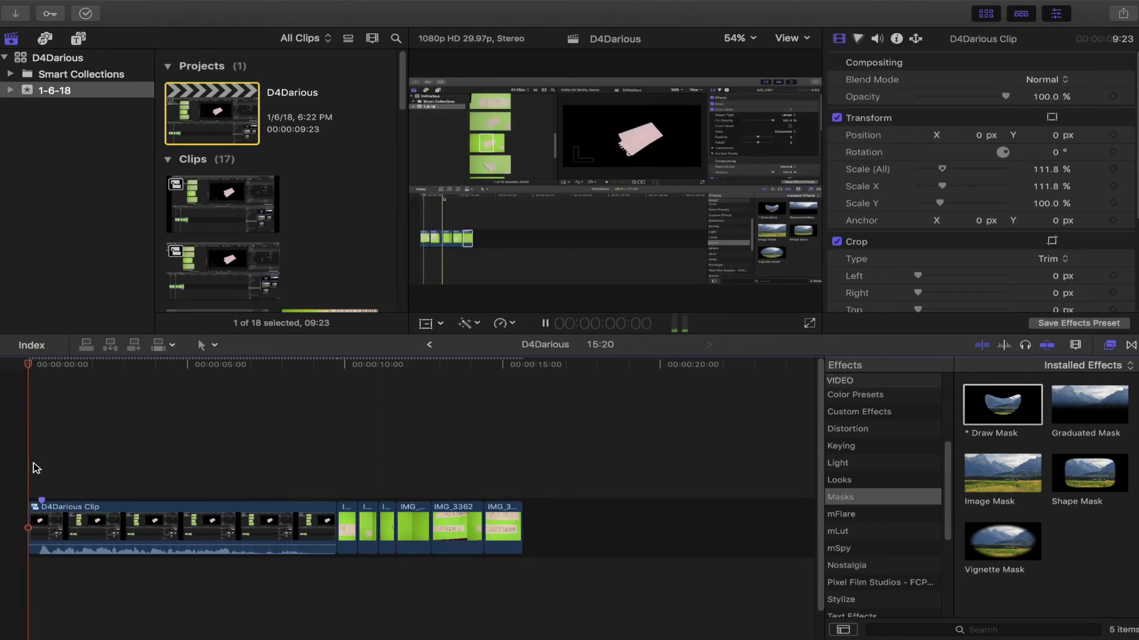
- Connect the YO!!! IMG_3364 clip above the D4Darious clip's start and trim its end shorter
key(space)
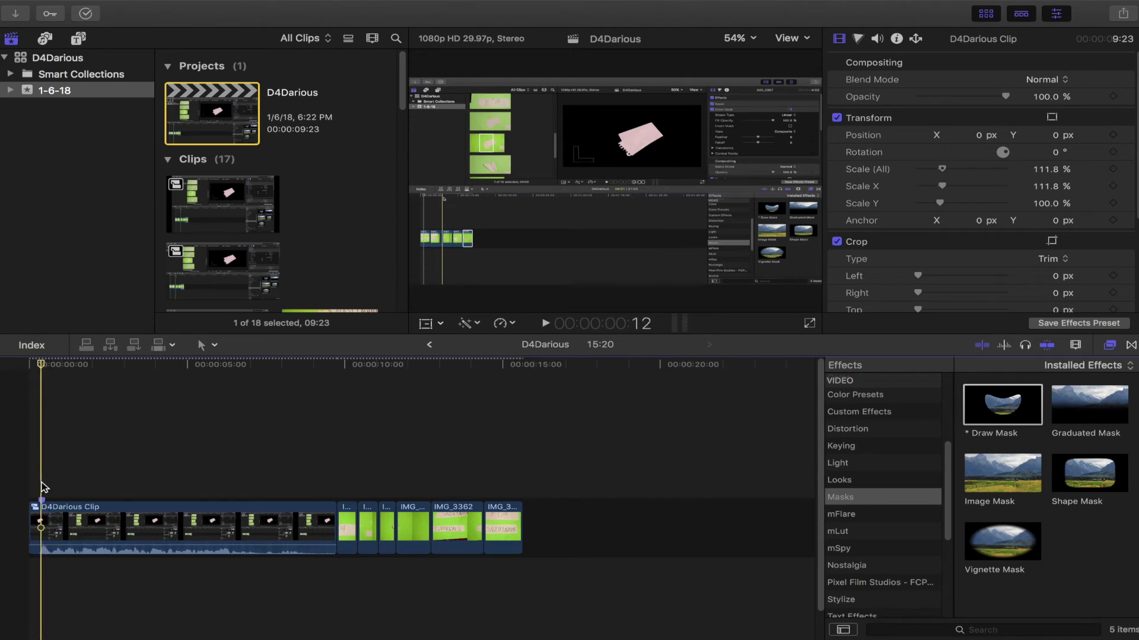
drag(367, 525, 51, 456)
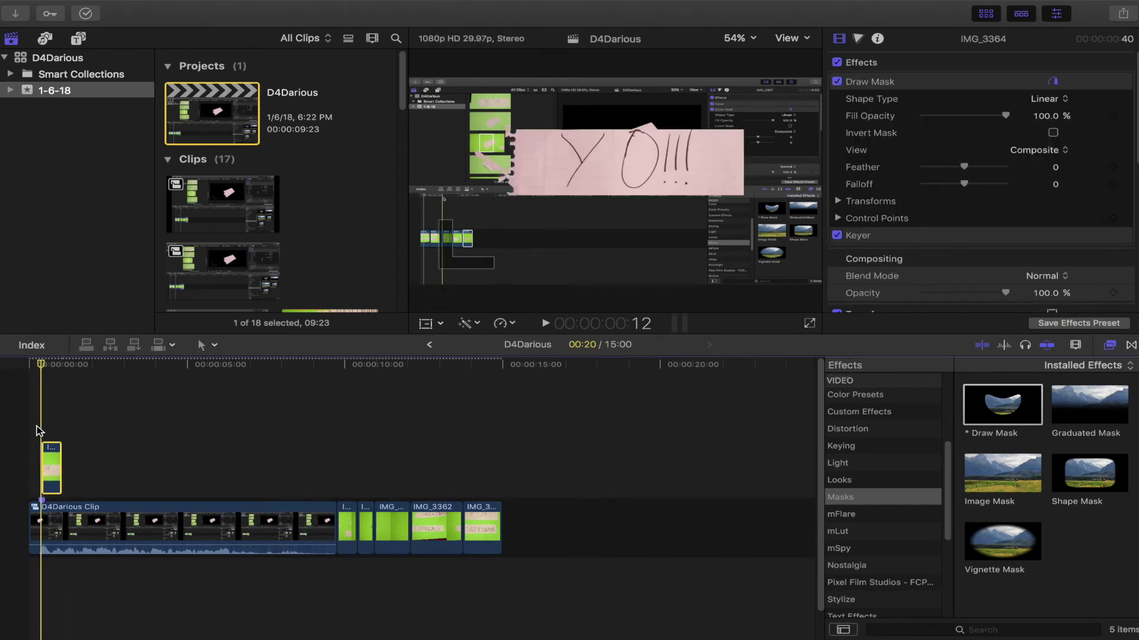
click(37, 433)
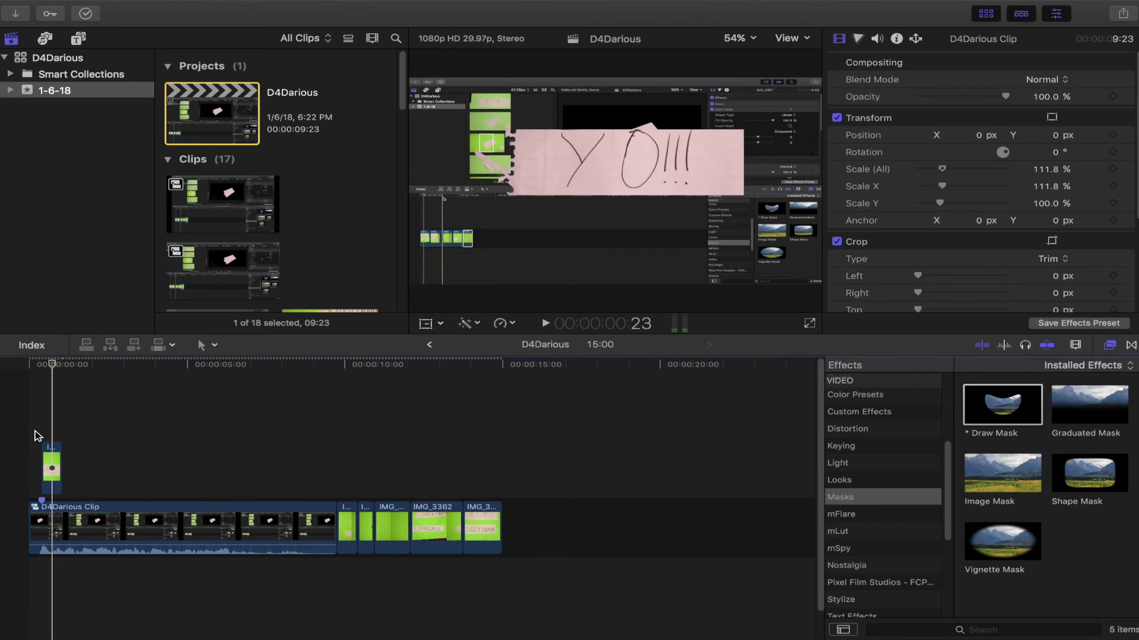
click(53, 471)
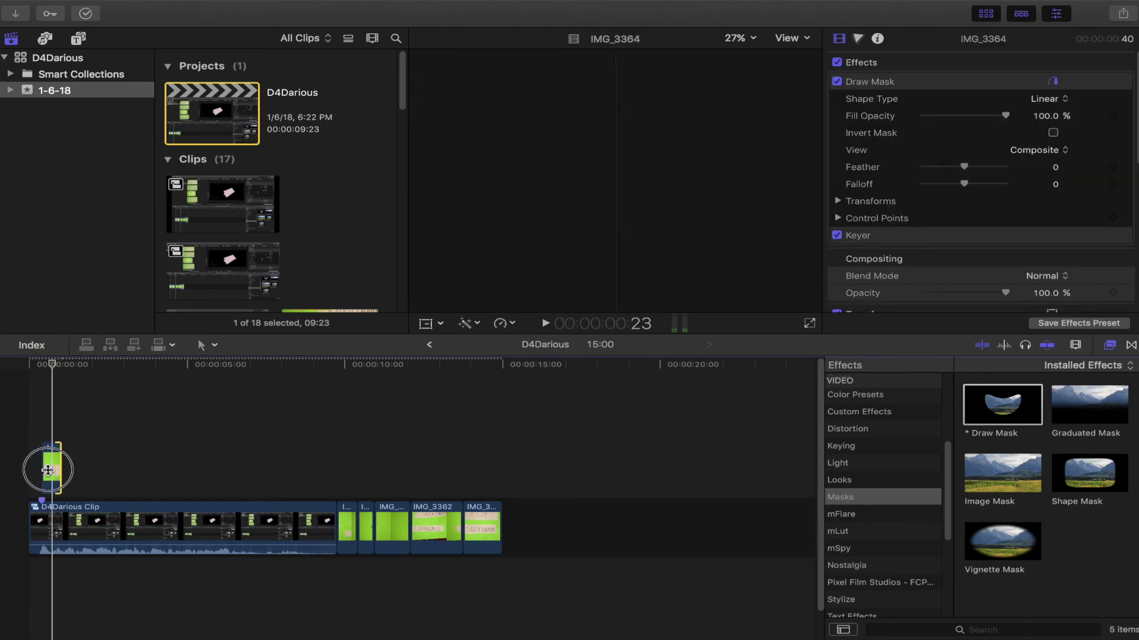
drag(62, 469, 49, 468)
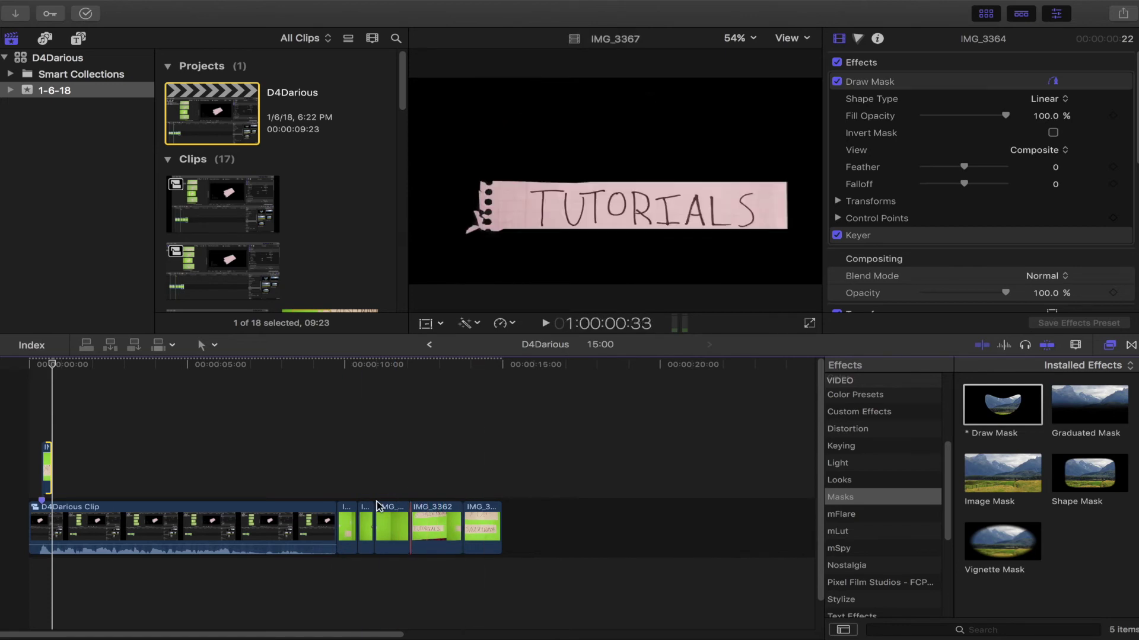
- Move the three crumpling note clips above the vlog start and zoom in on them
drag(346, 492, 400, 529)
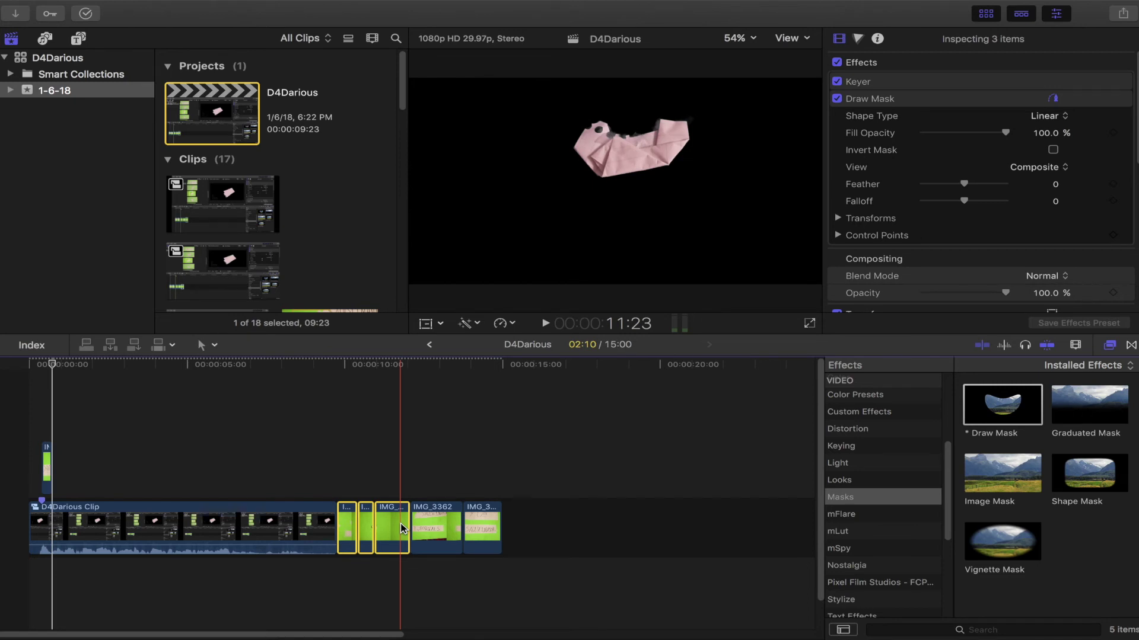
drag(400, 523, 203, 491)
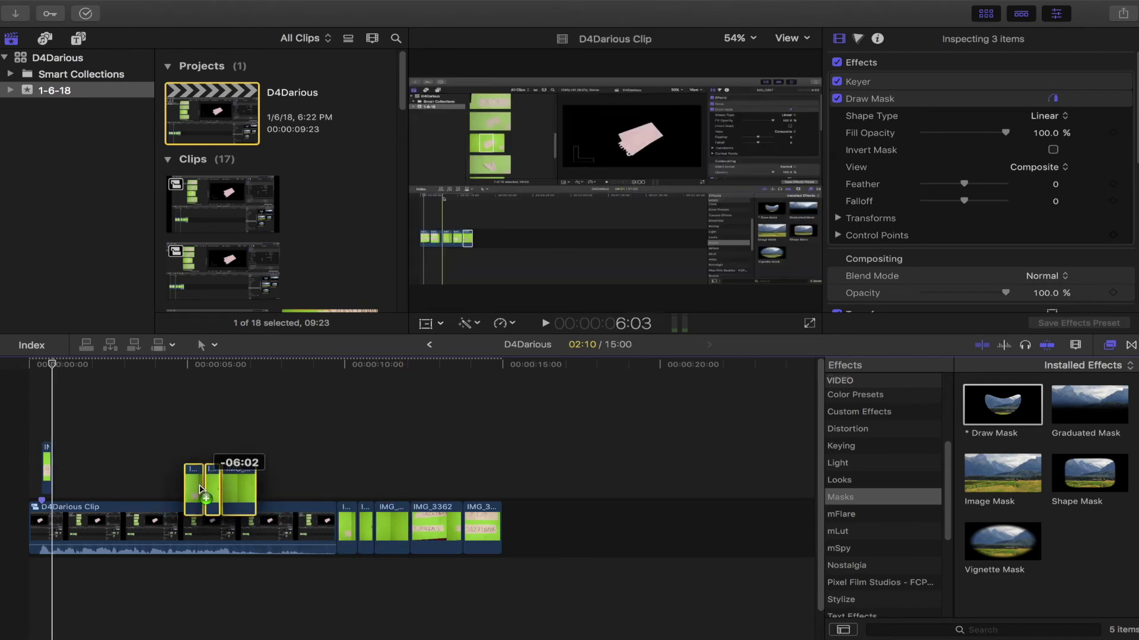
drag(202, 490, 65, 467)
key(super+equal)
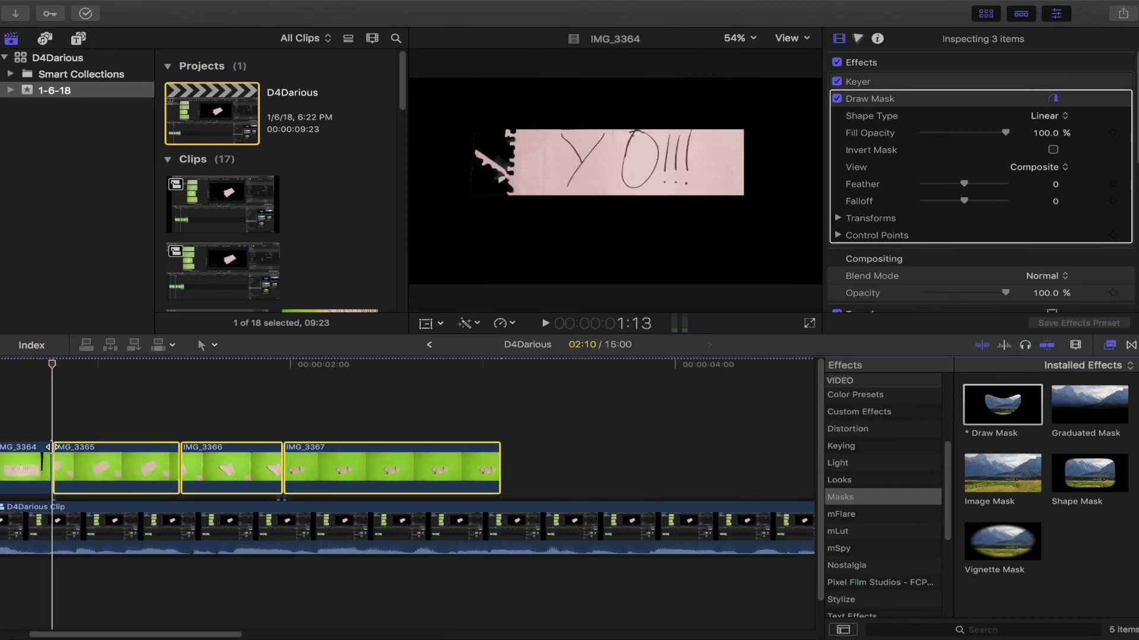
- Trim IMG_3365's end and slide IMG_3366 and IMG_3367 left to close the gaps
drag(178, 467, 49, 467)
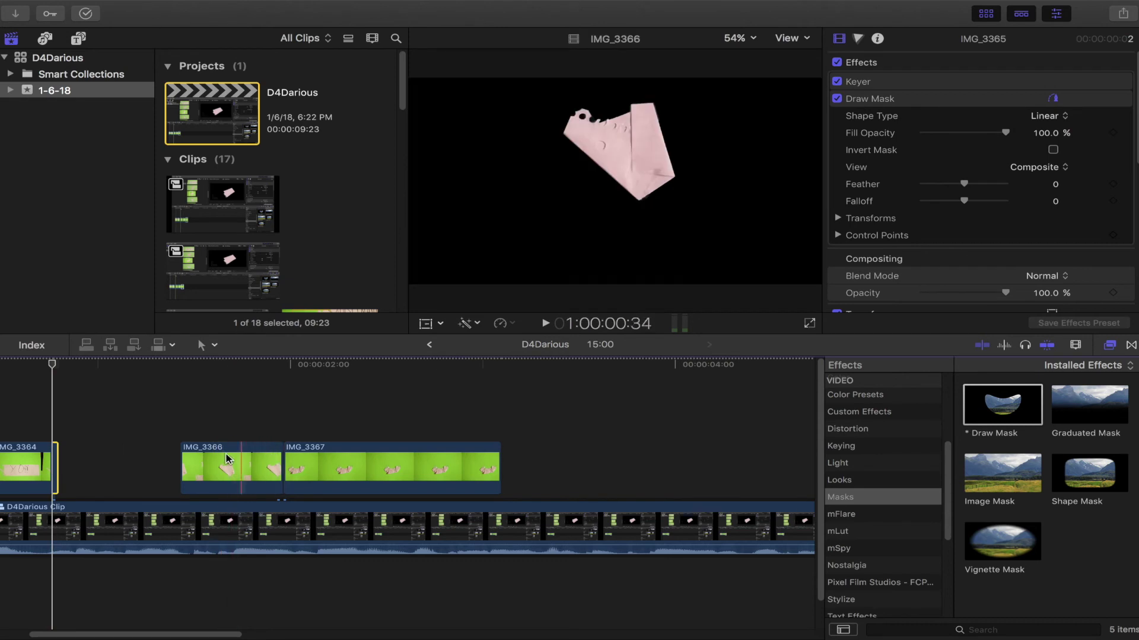
drag(226, 459, 71, 465)
drag(435, 468, 67, 463)
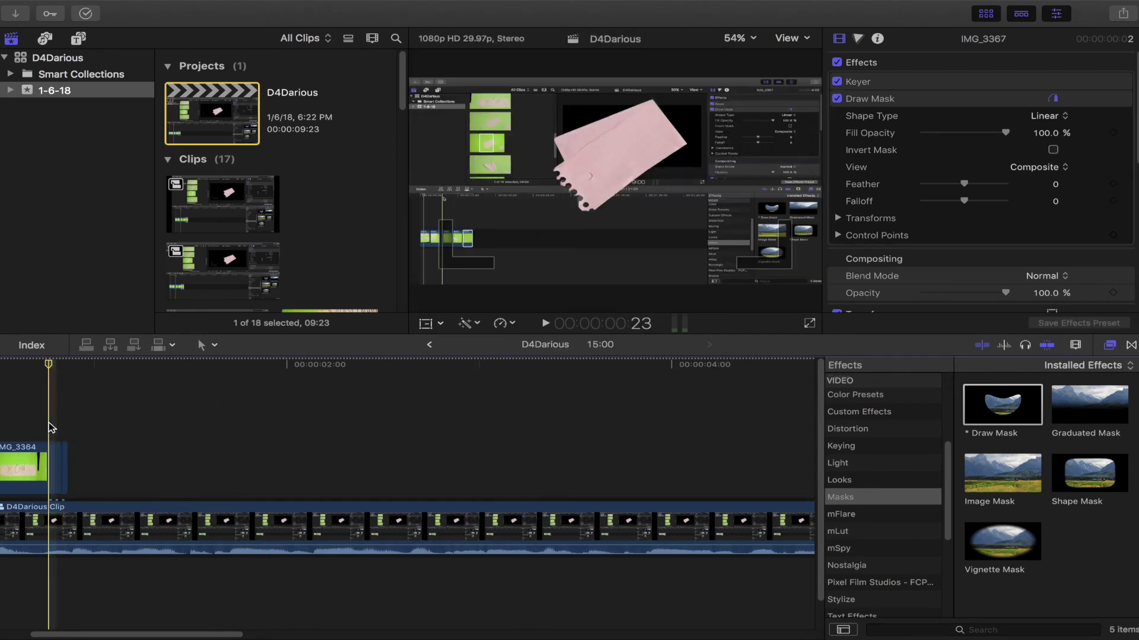
key(Right)
key(Right)
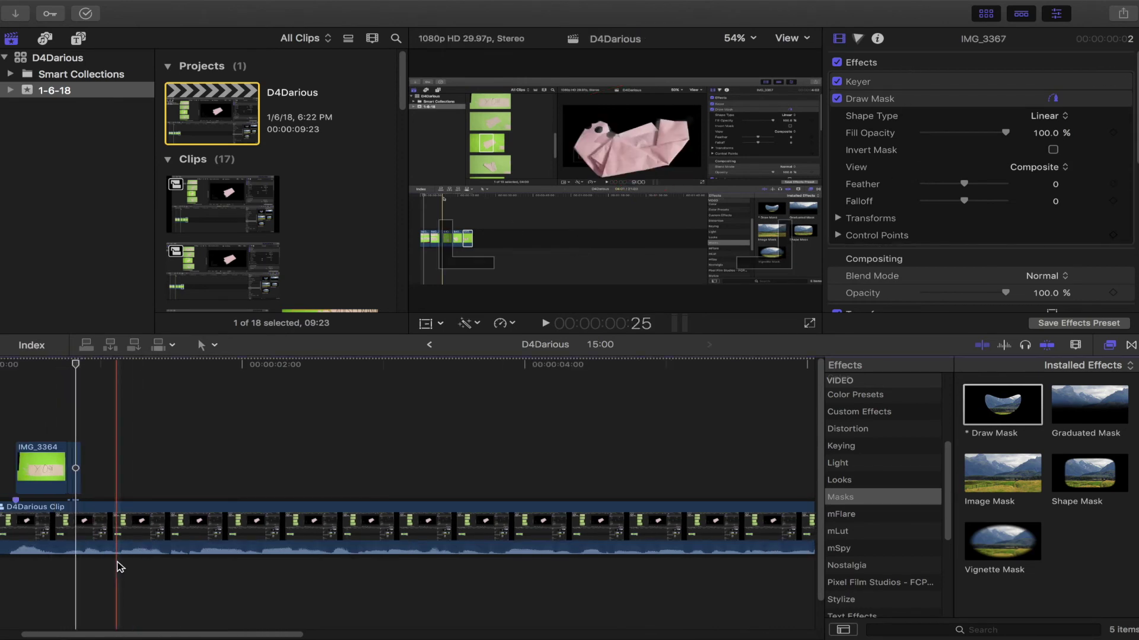
scroll(117, 564, down, 5)
key(space)
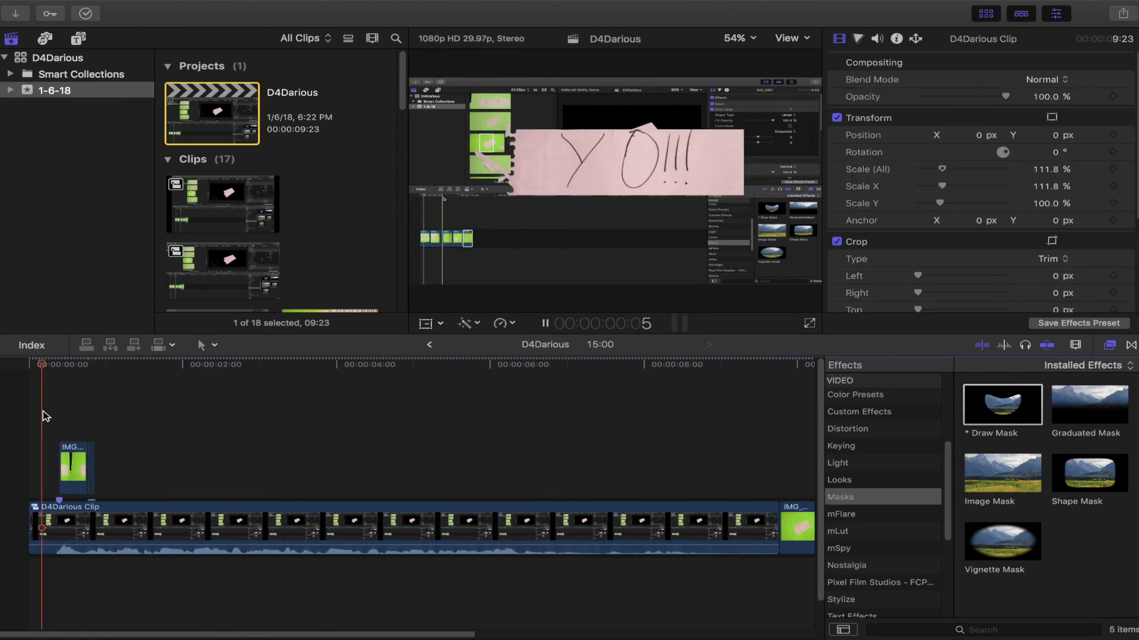
click(85, 420)
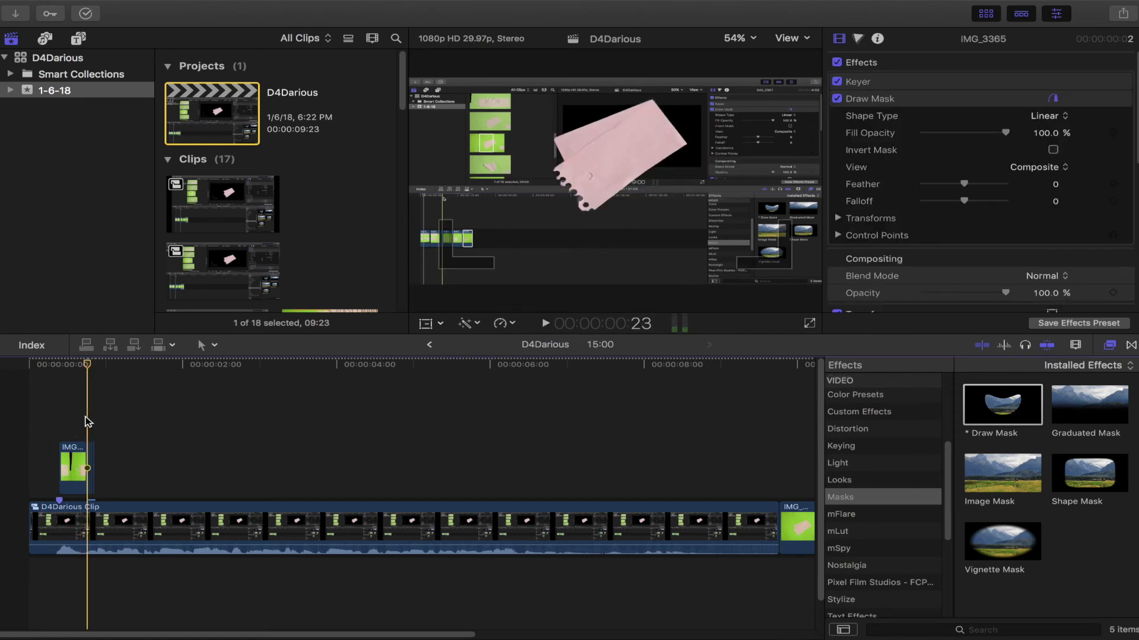
key(Right)
key(Right)
key(Right)
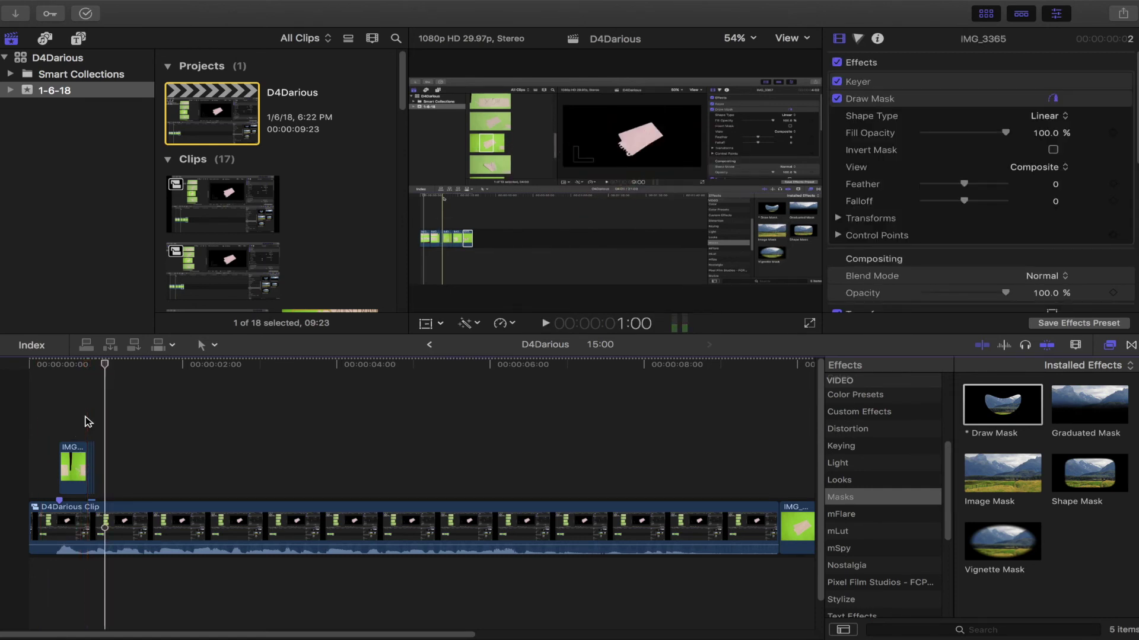
key(Left)
key(Left)
key(Left)
key(Left)
key(Left)
key(Left)
key(Left)
key(Left)
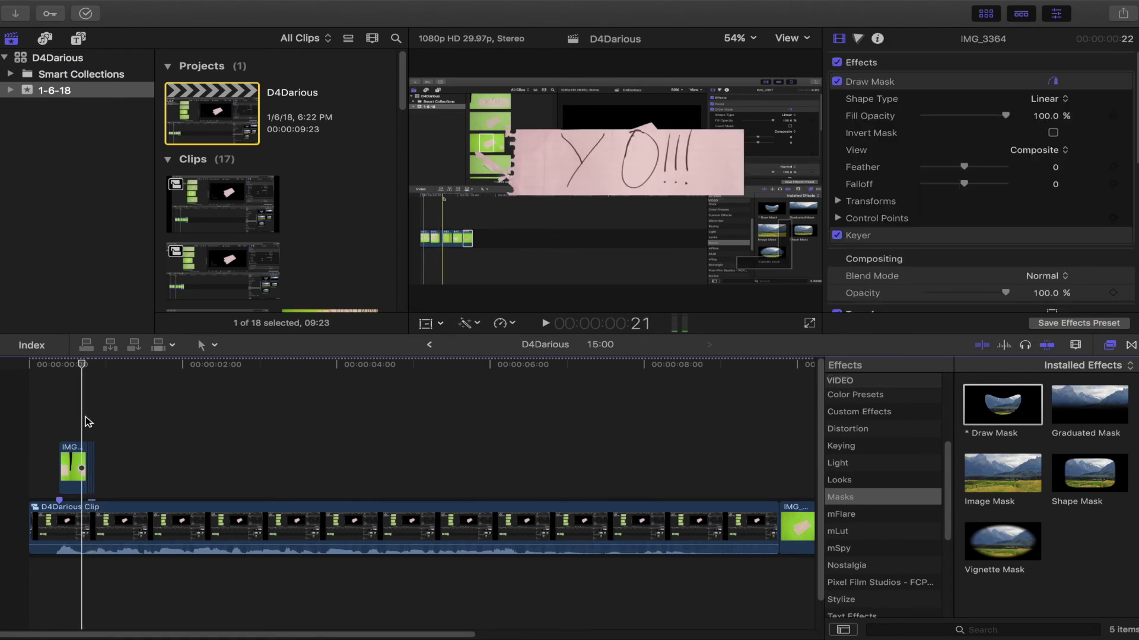
key(Right)
key(Right)
key(Right)
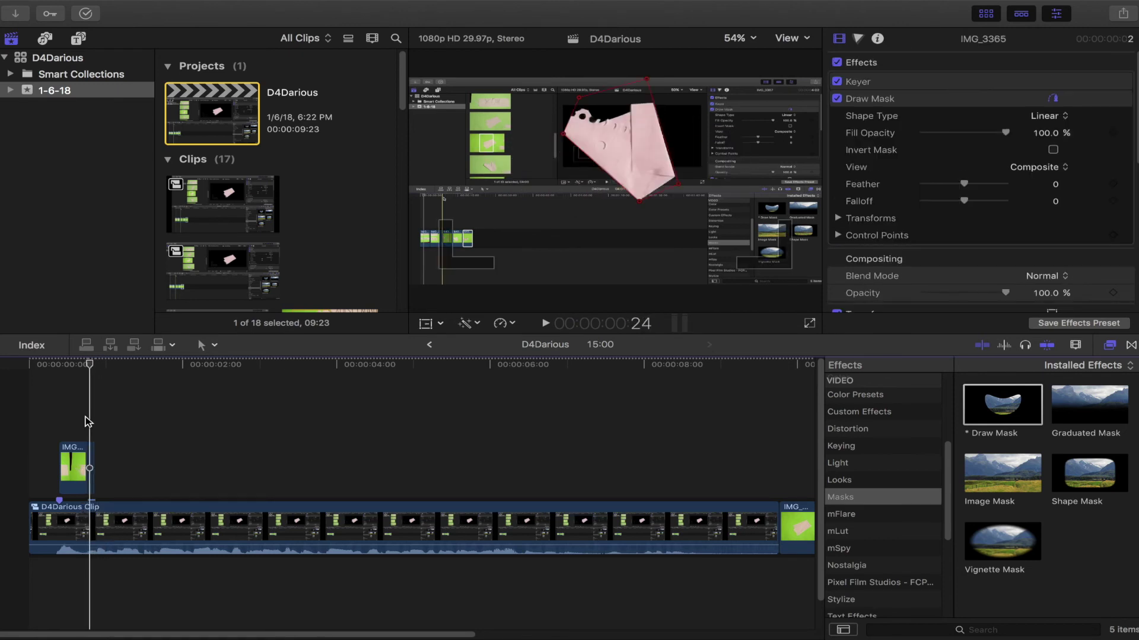
key(Right)
key(Right)
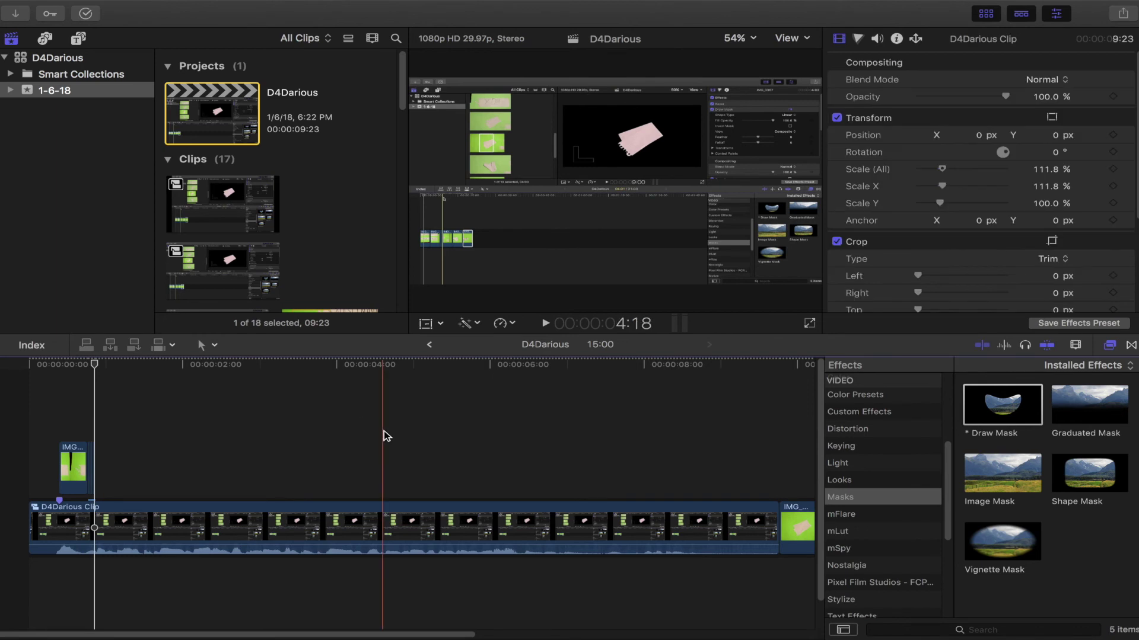
- Move the SAULSTINATOR and TUTORIALS clips, IMG_3362 and IMG_3363, above the vlog's start
click(104, 436)
key(super+minus)
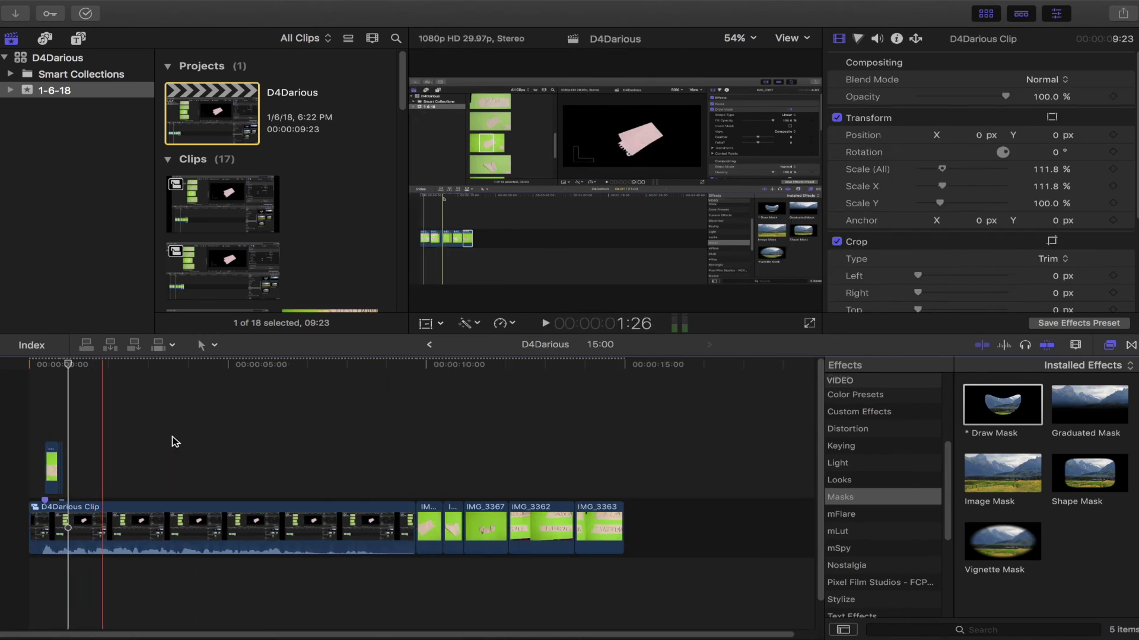
drag(522, 469, 617, 547)
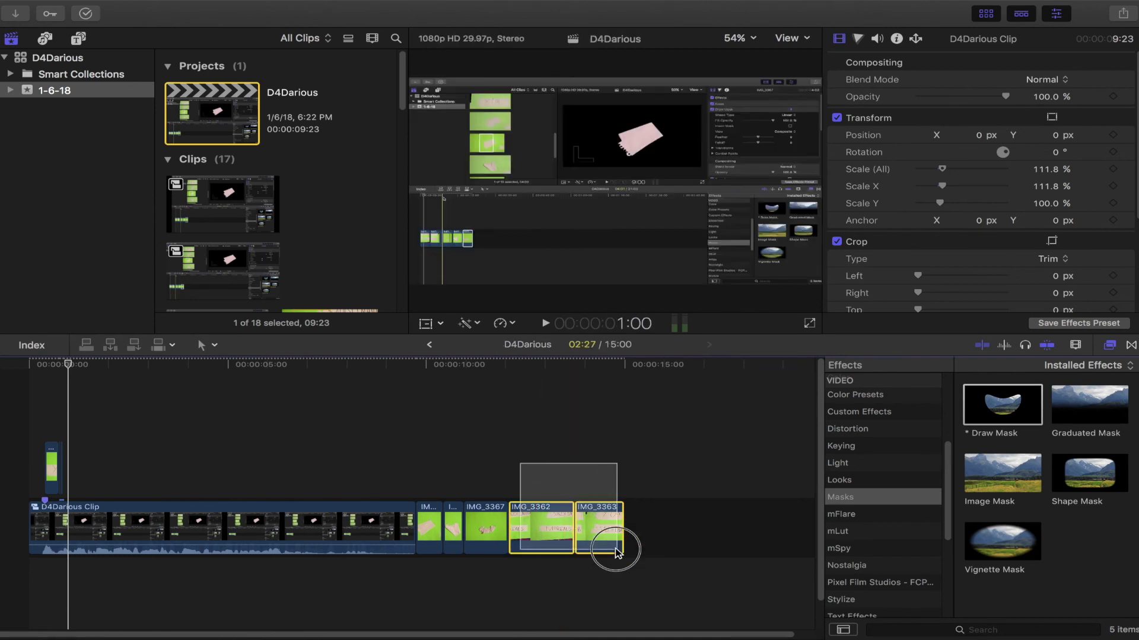
mouse_move(518, 516)
mouse_down()
mouse_move(165, 470)
mouse_move(105, 421)
mouse_up()
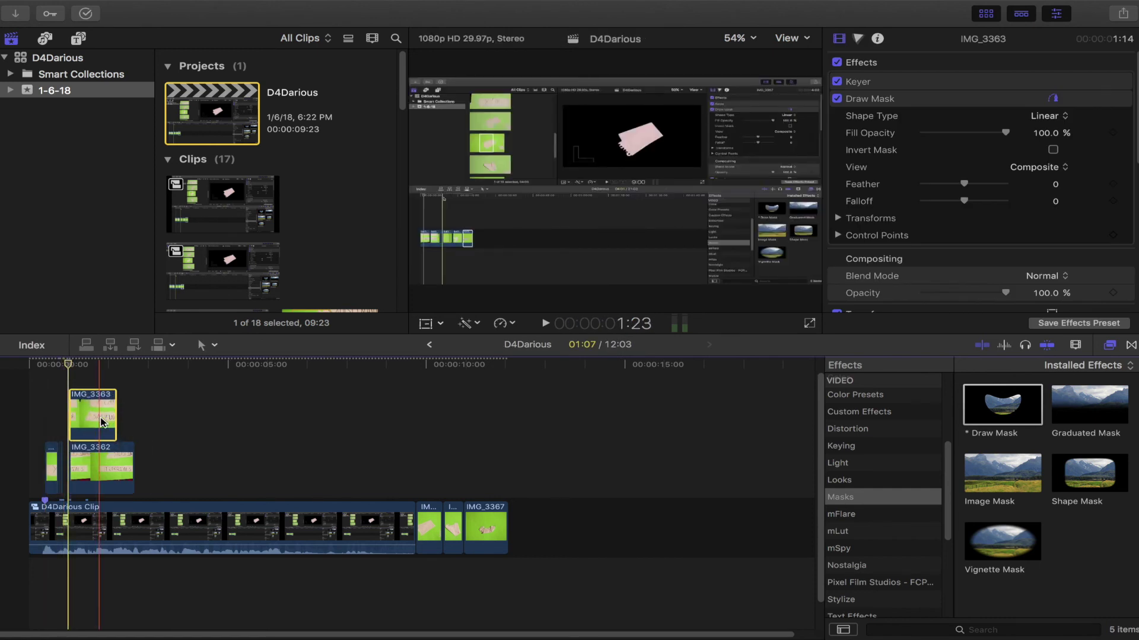
- Trim IMG_3362's end to match IMG_3363, then play back the two stacked notes
drag(130, 458, 112, 458)
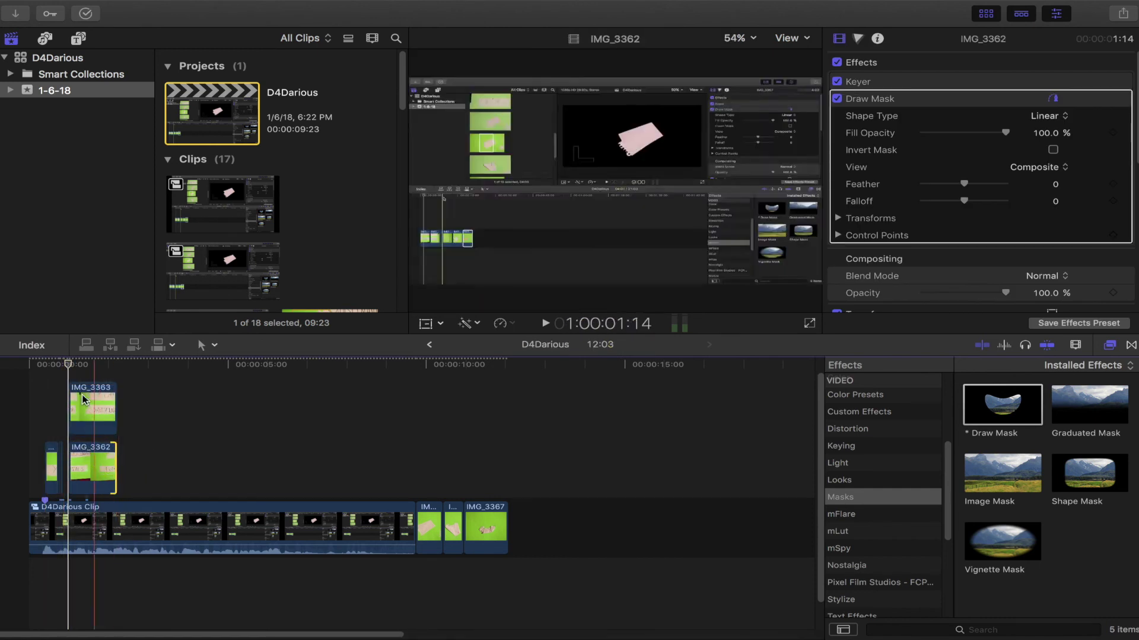
click(89, 405)
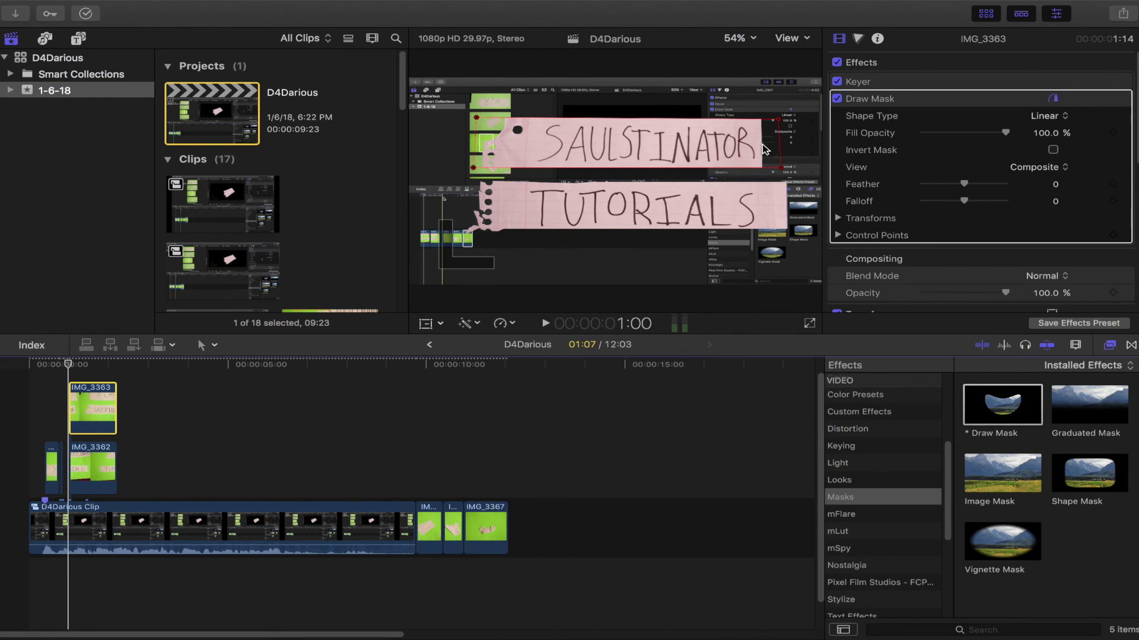
click(94, 467)
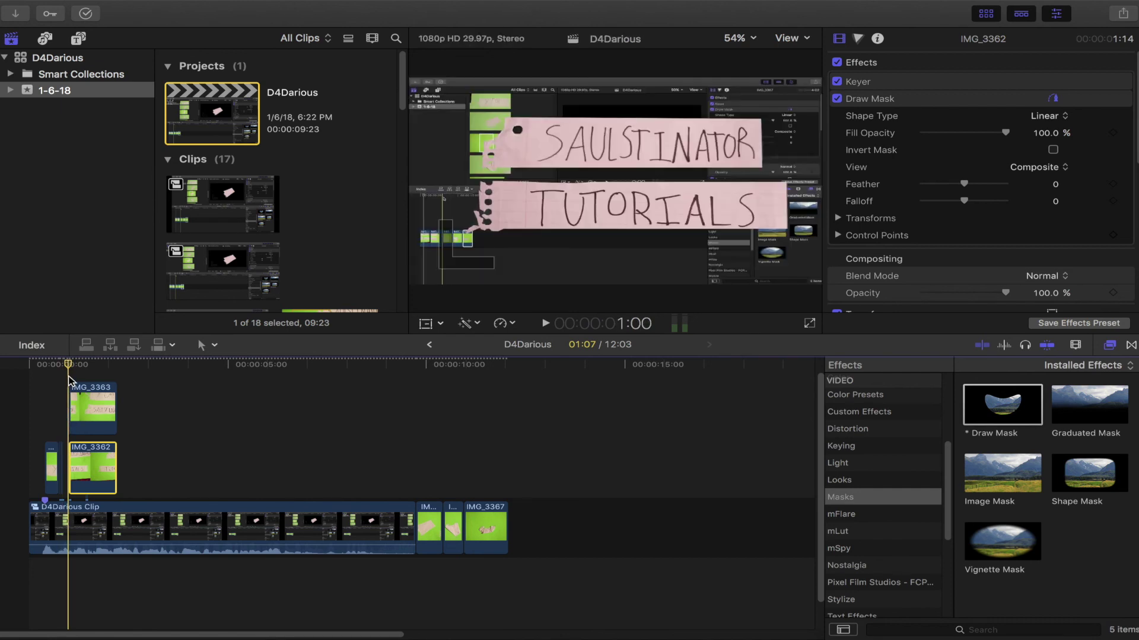
key(space)
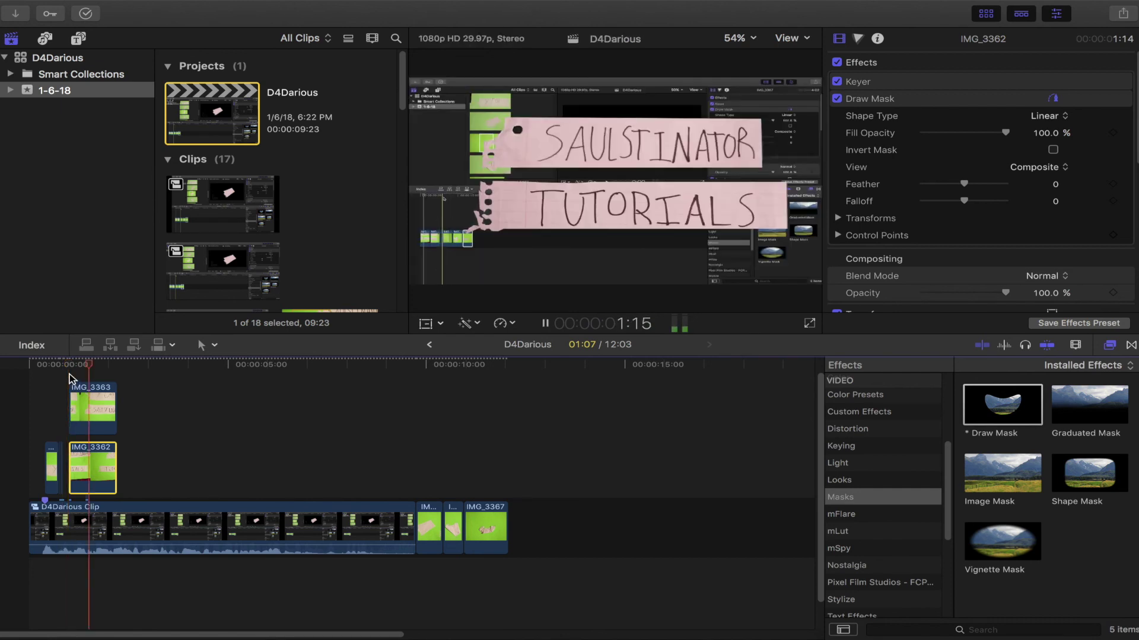
key(space)
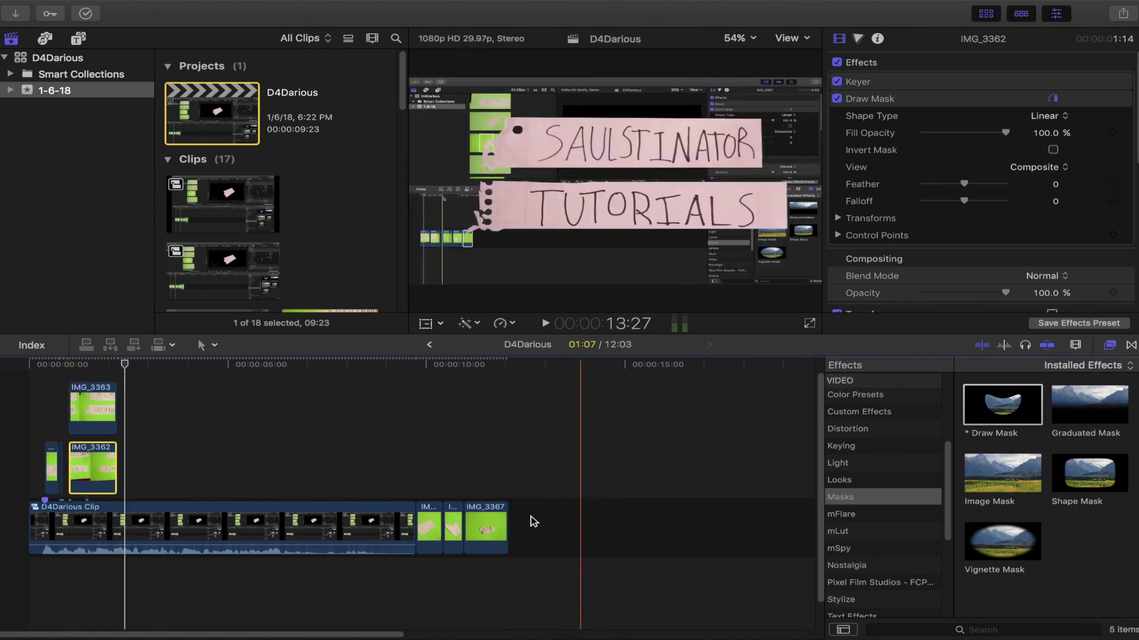
- Connect the three crumple clips above the vlog, trim IMG_3365's end, and close the gap before IMG_3367
mouse_move(531, 521)
mouse_down()
mouse_move(428, 534)
mouse_move(260, 457)
mouse_move(116, 428)
mouse_up()
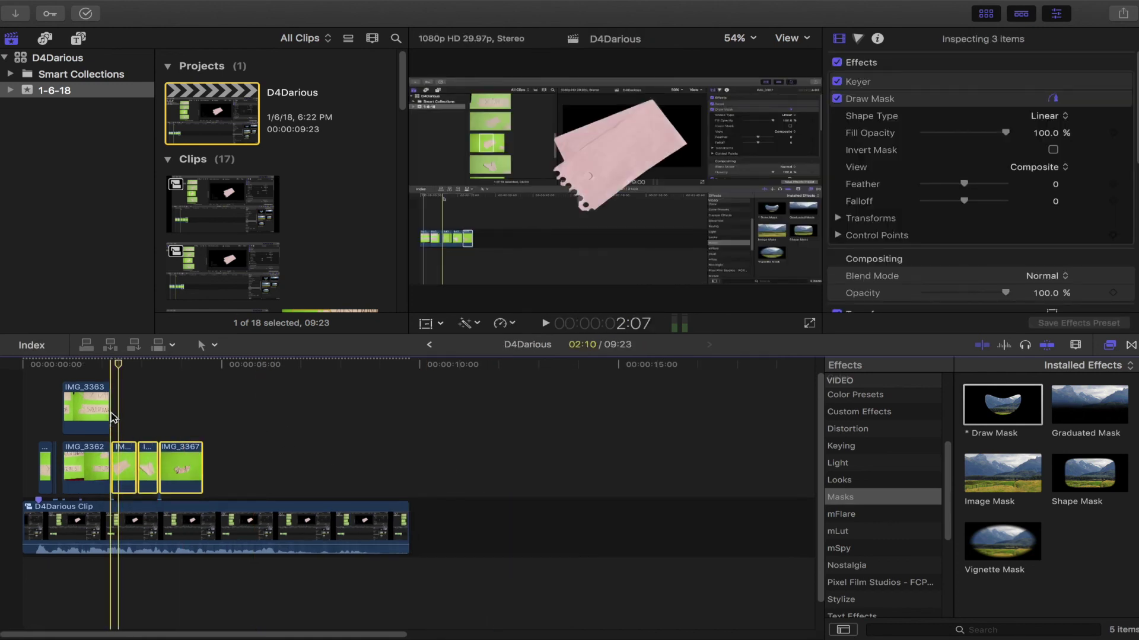
click(111, 407)
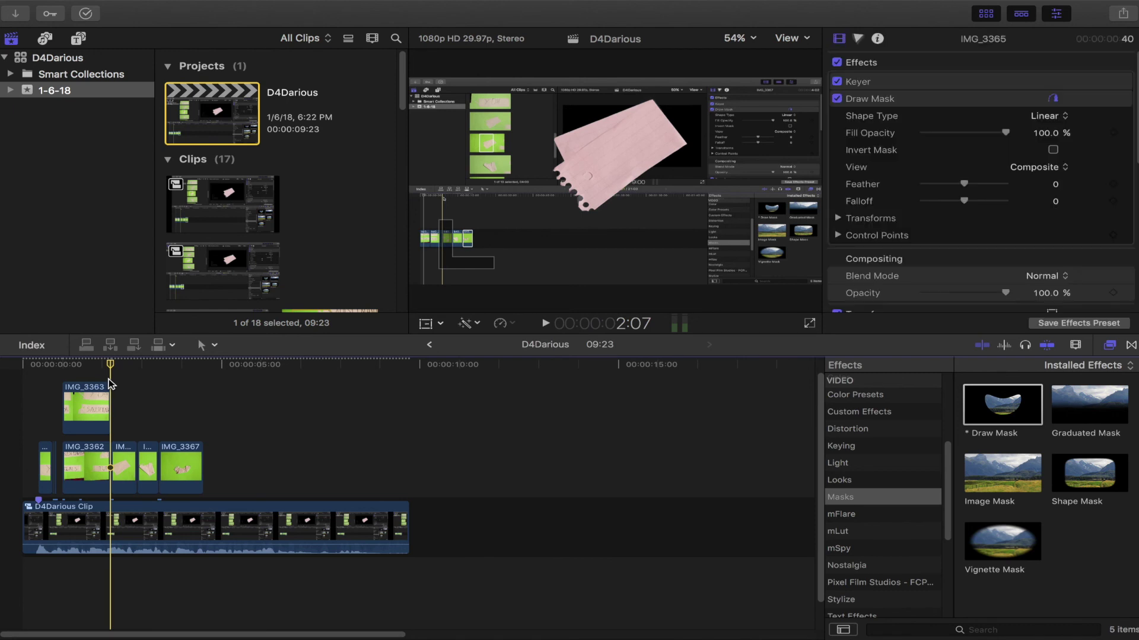
key(super+equal)
key(super+equal)
key(super+equal)
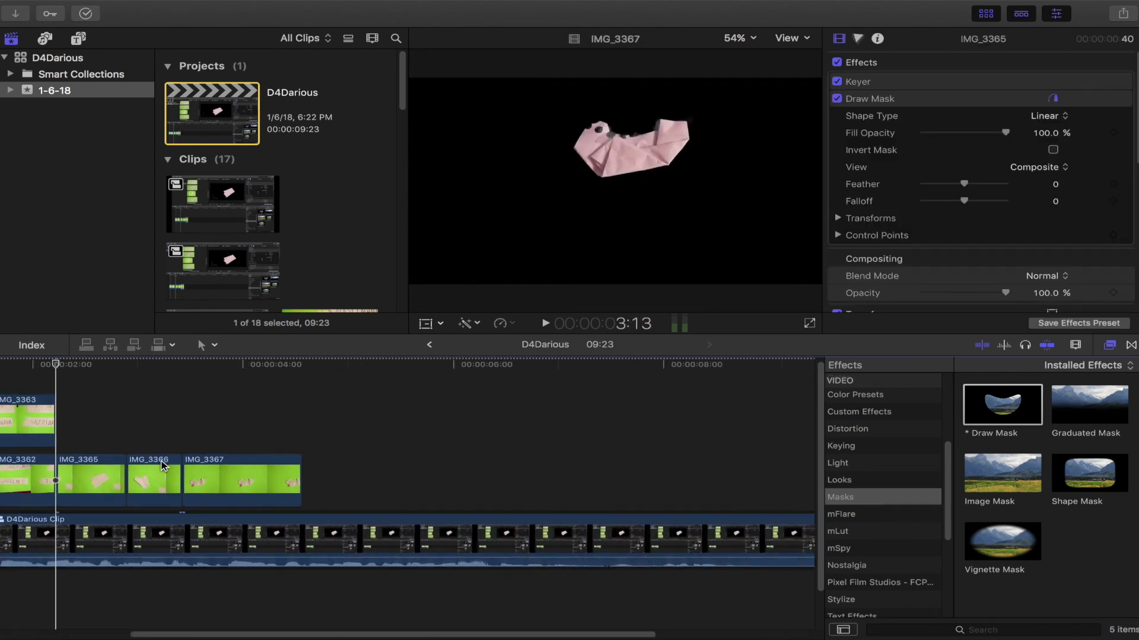
key(super+equal)
drag(183, 471, 107, 465)
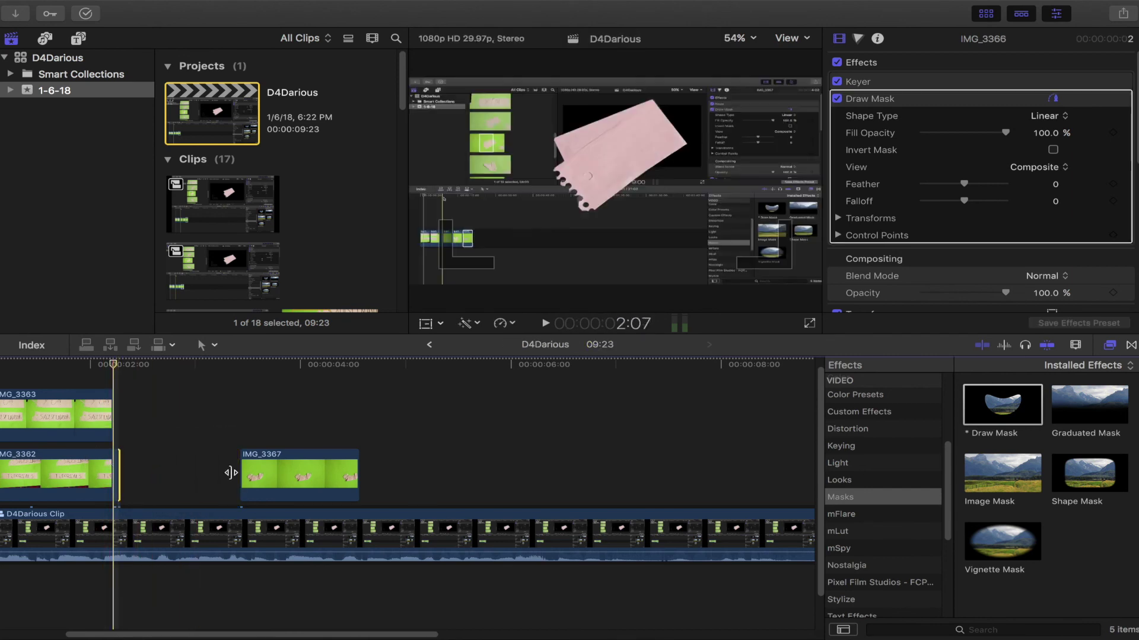
drag(303, 472, 125, 475)
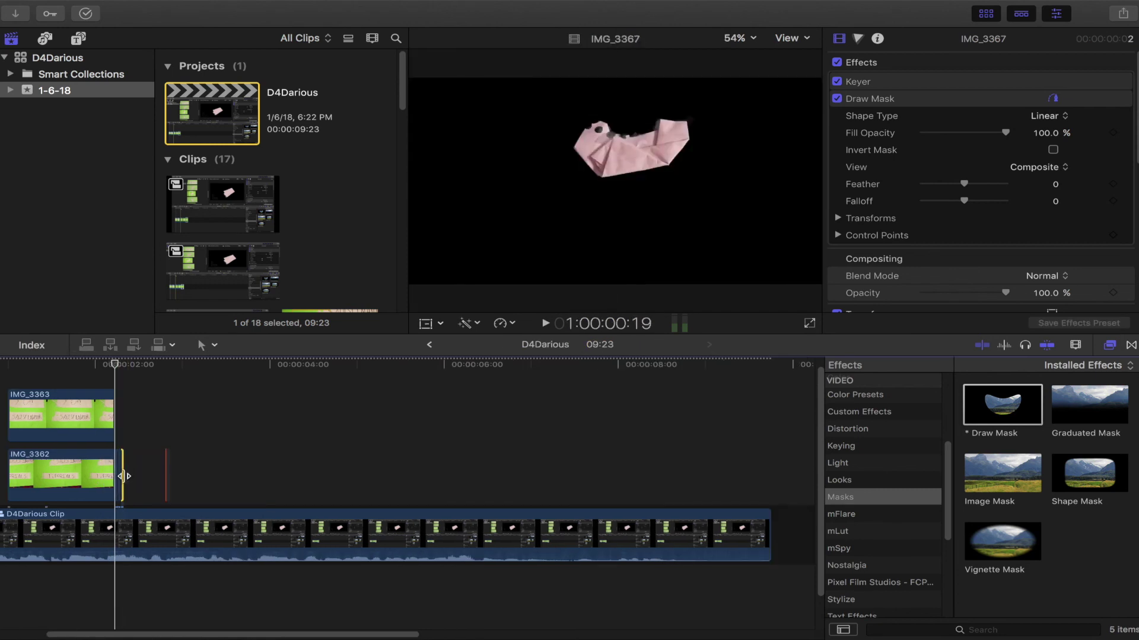
key(super+minus)
key(super+minus)
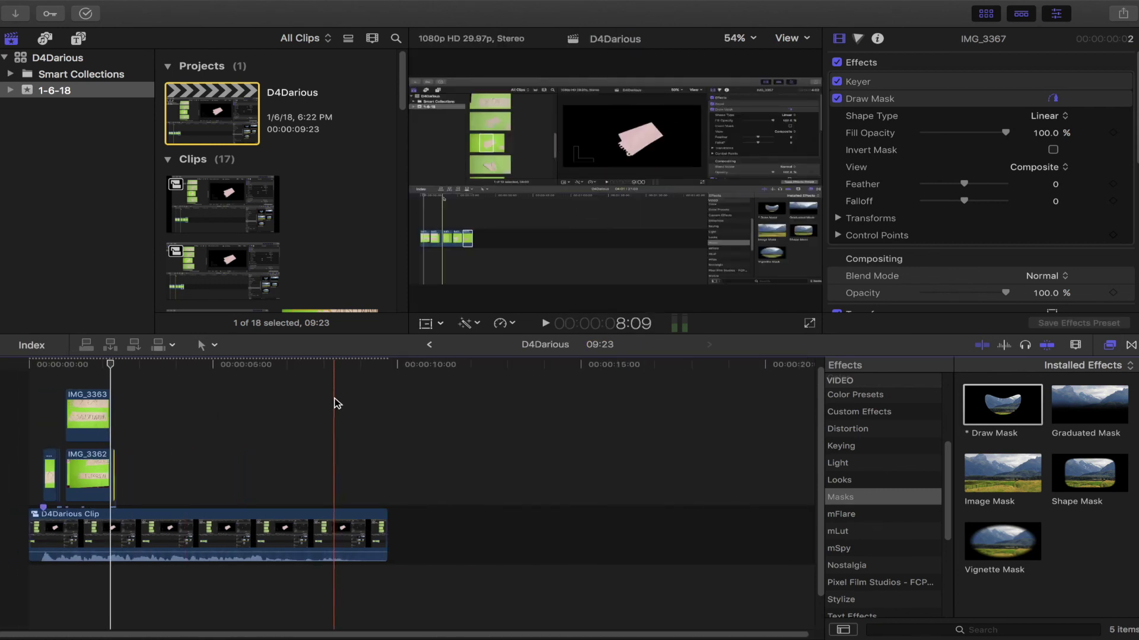